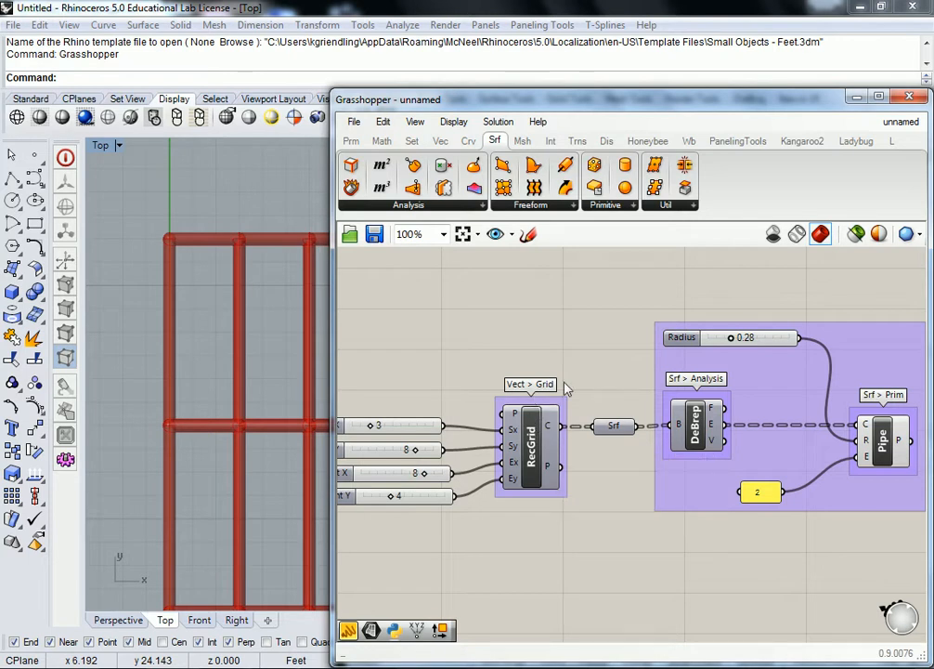
- Add an empty Panel to the canvas above the RecGrid and Srf components
mouse_move(553, 428)
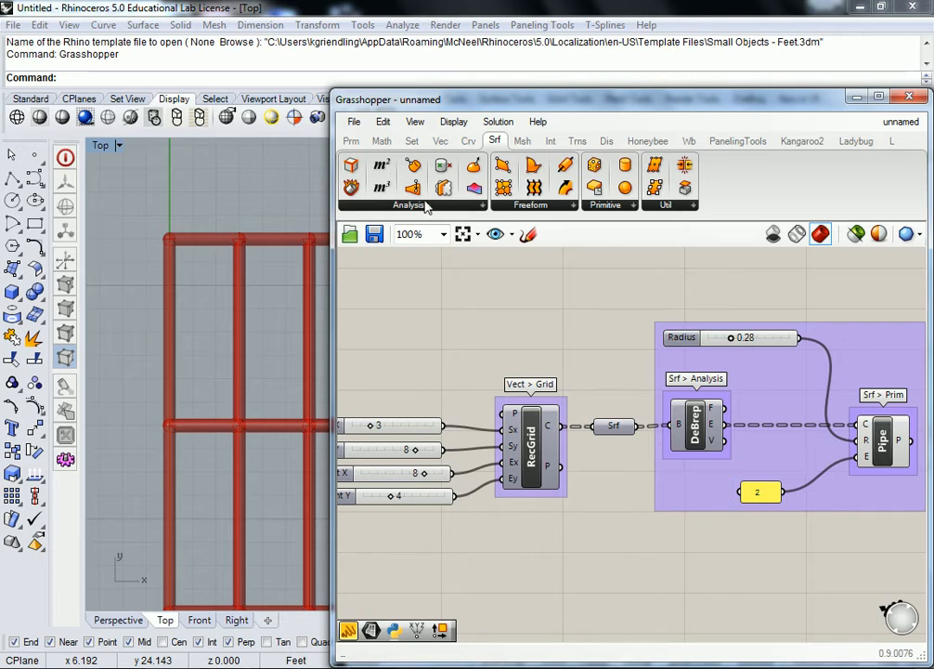
left_click(353, 147)
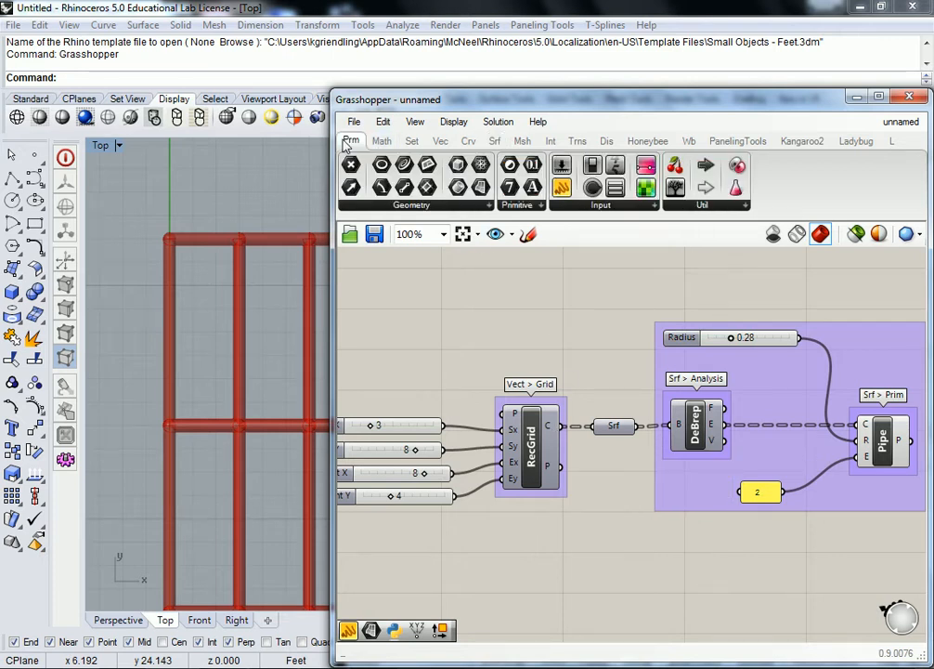
left_click(562, 190)
left_click(591, 335)
scroll(590, 333, "down", 2)
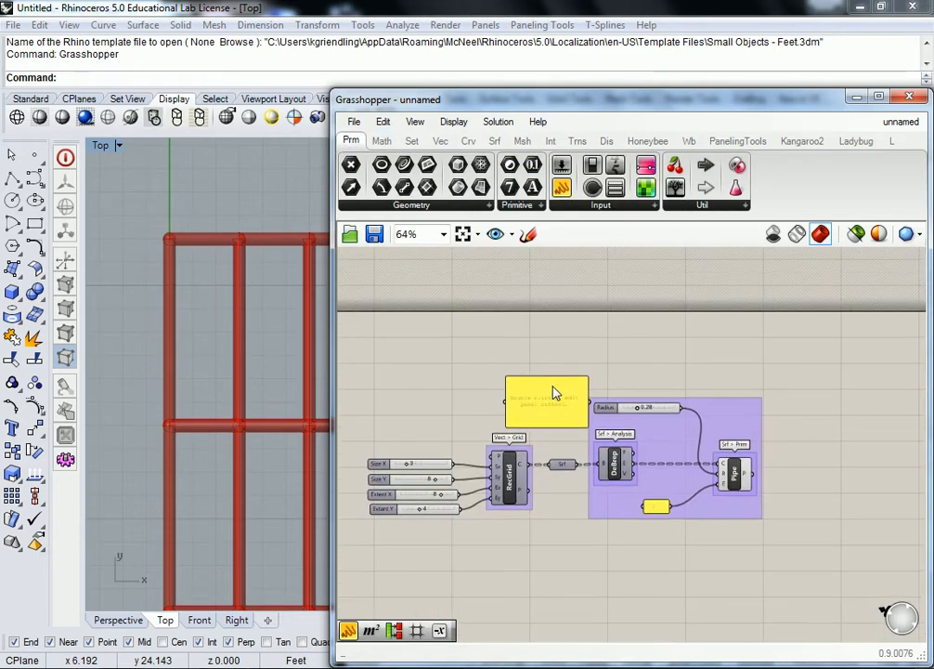
scroll(546, 385, "up", 1)
left_click_drag(542, 371, 558, 317)
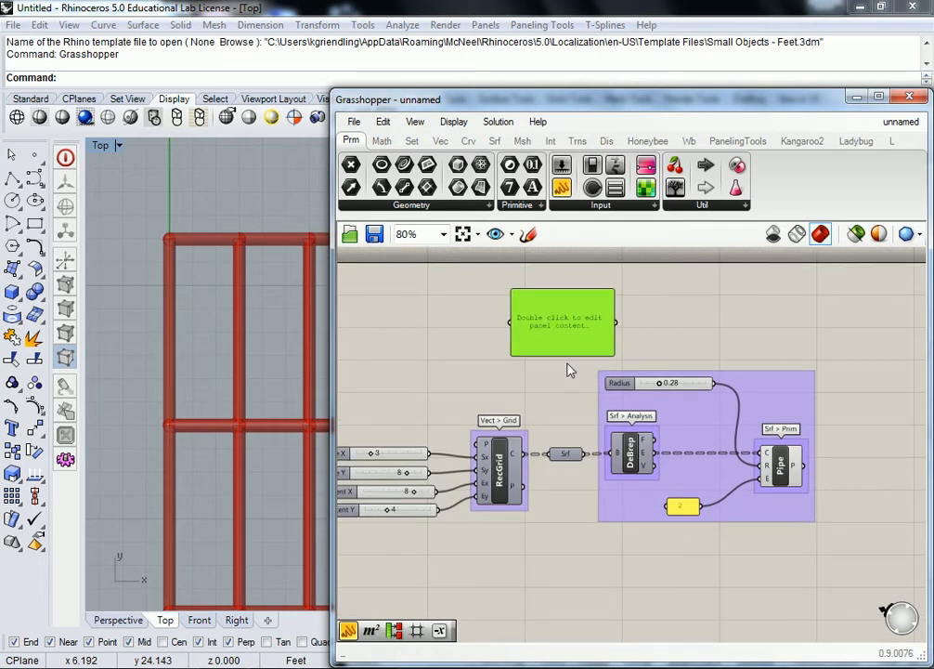
right_click_drag(706, 411, 653, 358)
scroll(653, 356, "down", 3)
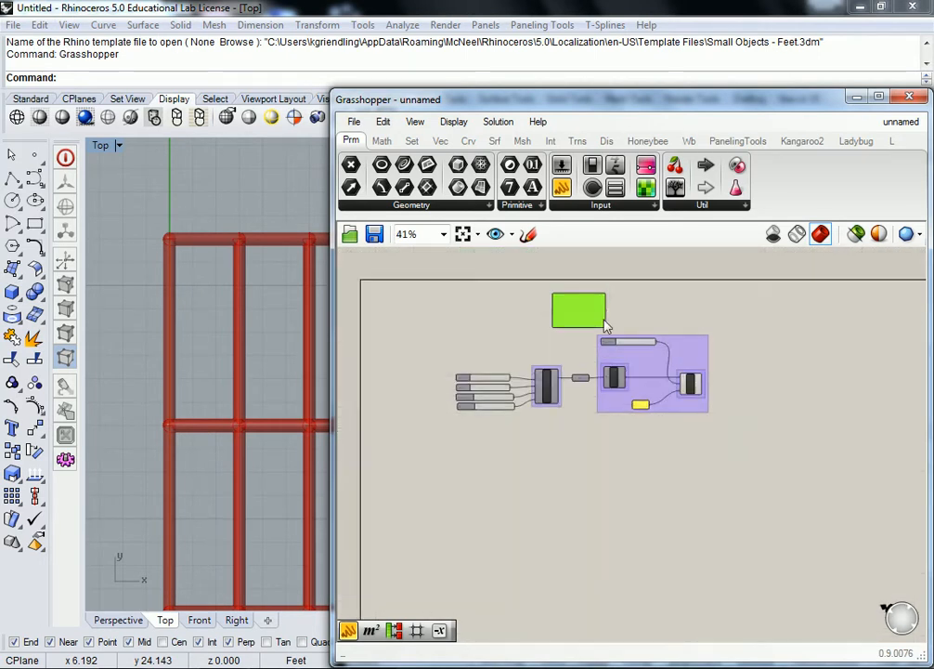
scroll(596, 325, "up", 3)
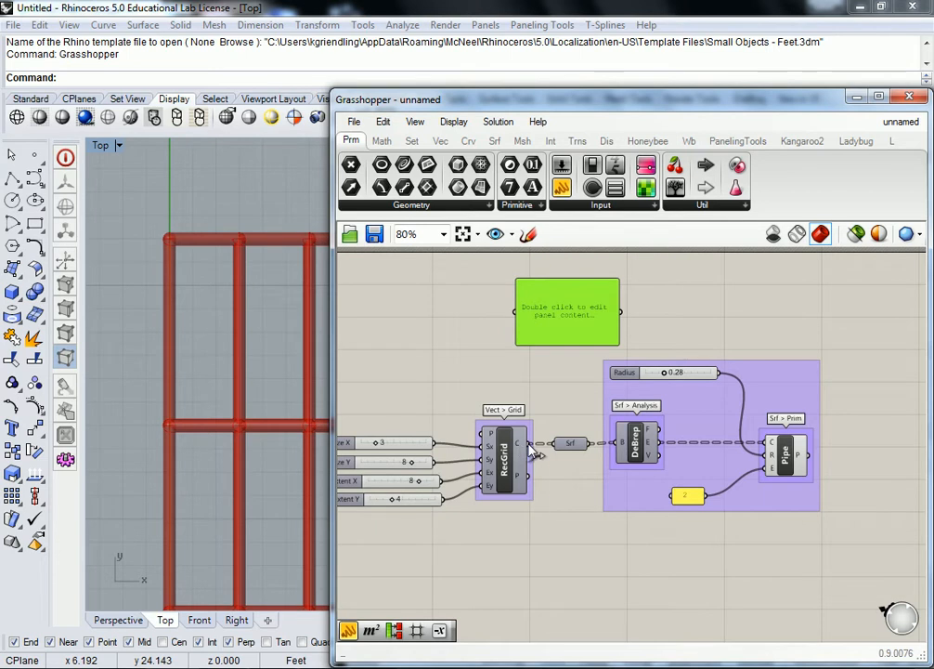
- Connect RecGrid's C output to the panel and enlarge the panel so its list can be read
left_click_drag(536, 453, 550, 320)
left_click_drag(528, 444, 519, 314)
right_click_drag(586, 301, 567, 387)
left_click_drag(565, 380, 583, 260)
left_click_drag(613, 325, 712, 484)
left_click_drag(569, 292, 630, 301)
scroll(547, 320, "down", 2)
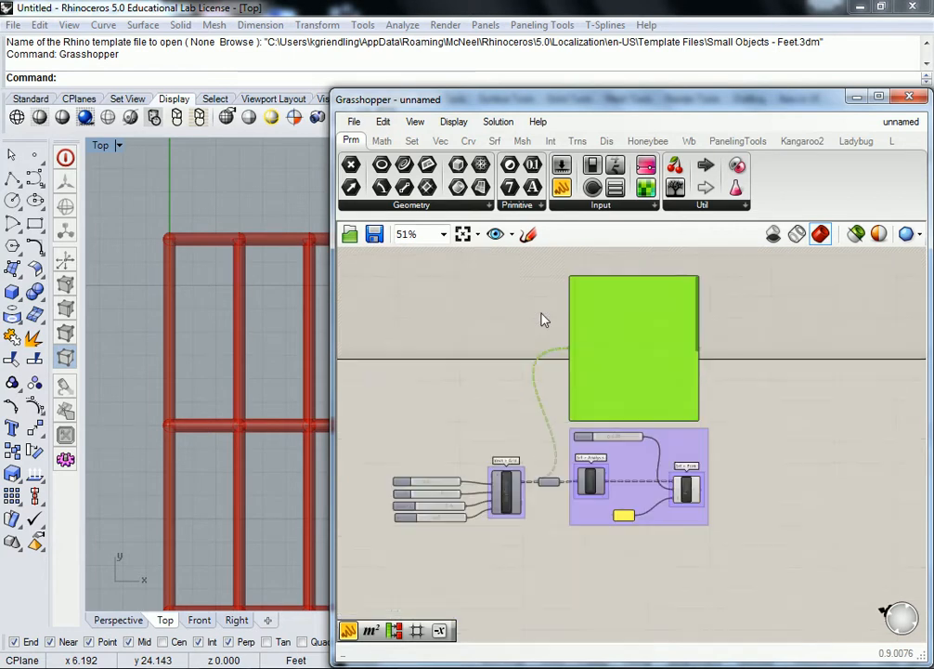
- Compare the rectangle list in the panel with the whole grid in Rhino's Top viewport
scroll(613, 312, "up", 2)
scroll(595, 322, "up", 1)
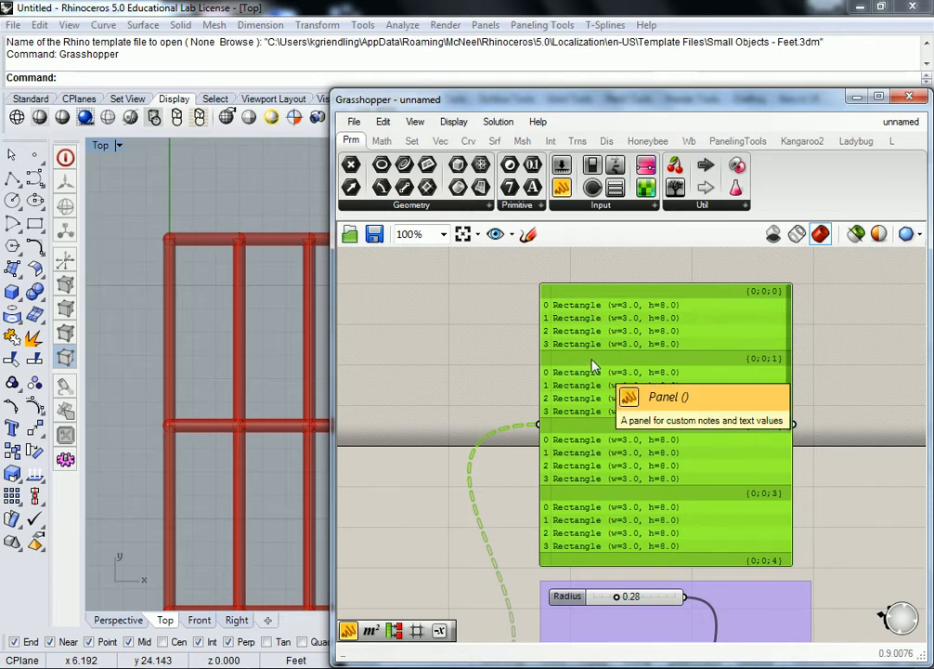
scroll(277, 339, "down", 4)
scroll(275, 331, "down", 2)
right_click_drag(286, 351, 206, 376)
scroll(184, 353, "up", 6)
left_click(464, 340)
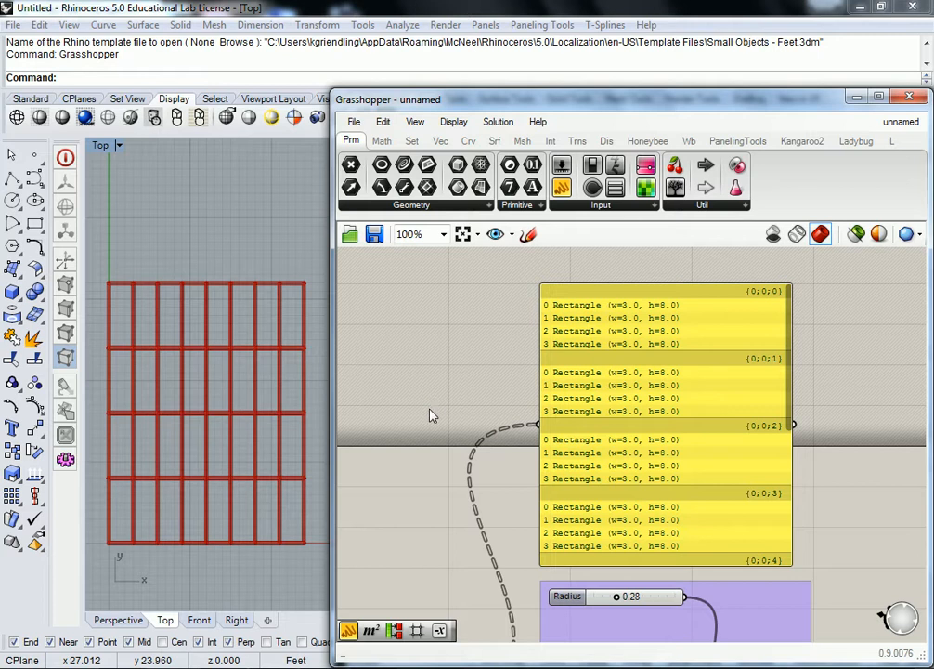
- Add a surface Area component below the pipe group and connect DeBrep's F output to its G input
right_click_drag(510, 539, 551, 317)
scroll(481, 471, "up", 1)
scroll(480, 475, "up", 1)
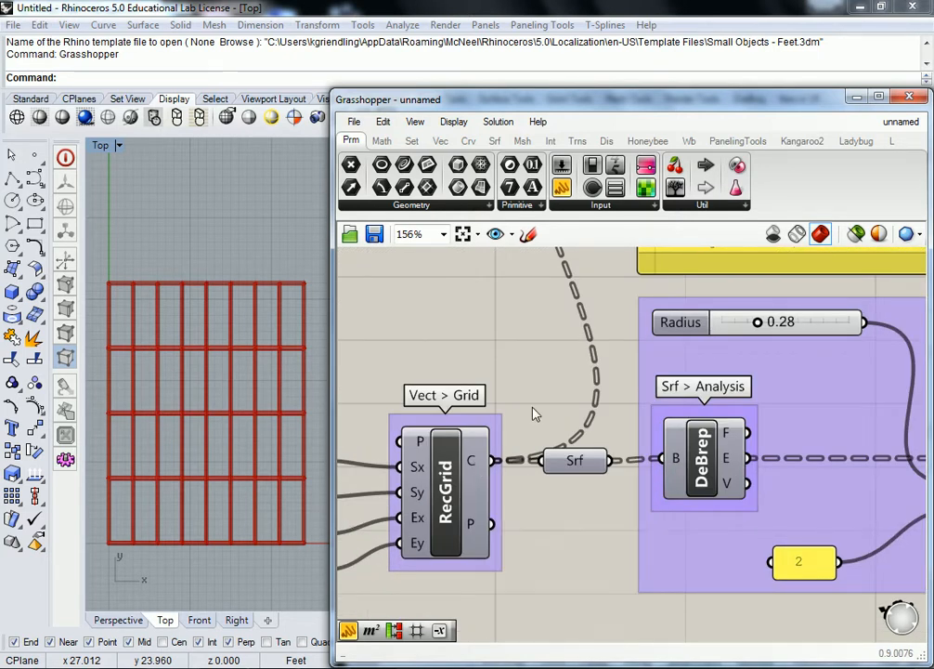
scroll(549, 380, "down", 3)
right_click_drag(614, 422, 538, 403)
scroll(574, 397, "up", 1)
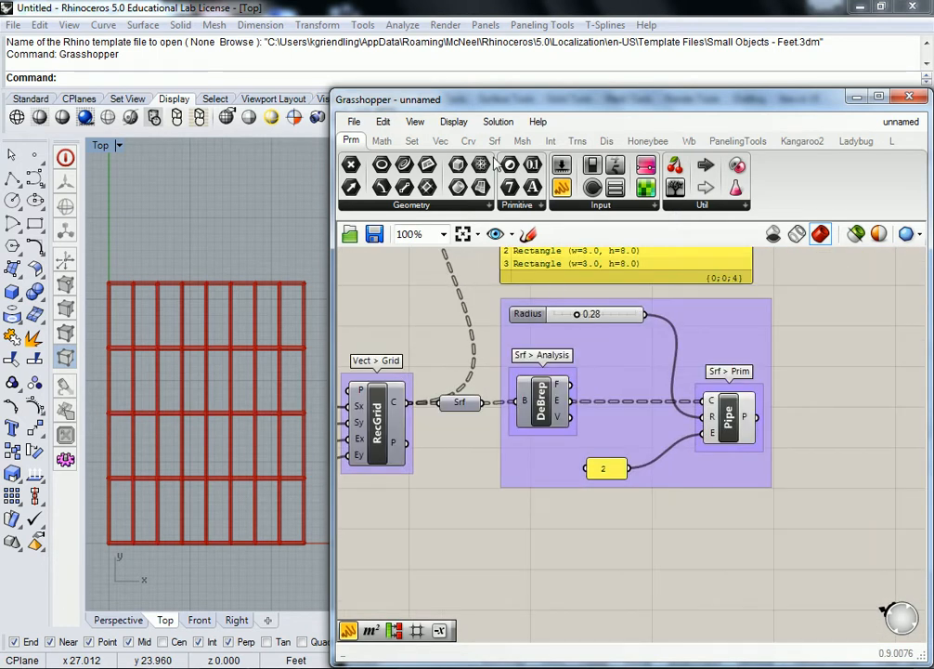
right_click_drag(617, 330, 511, 341)
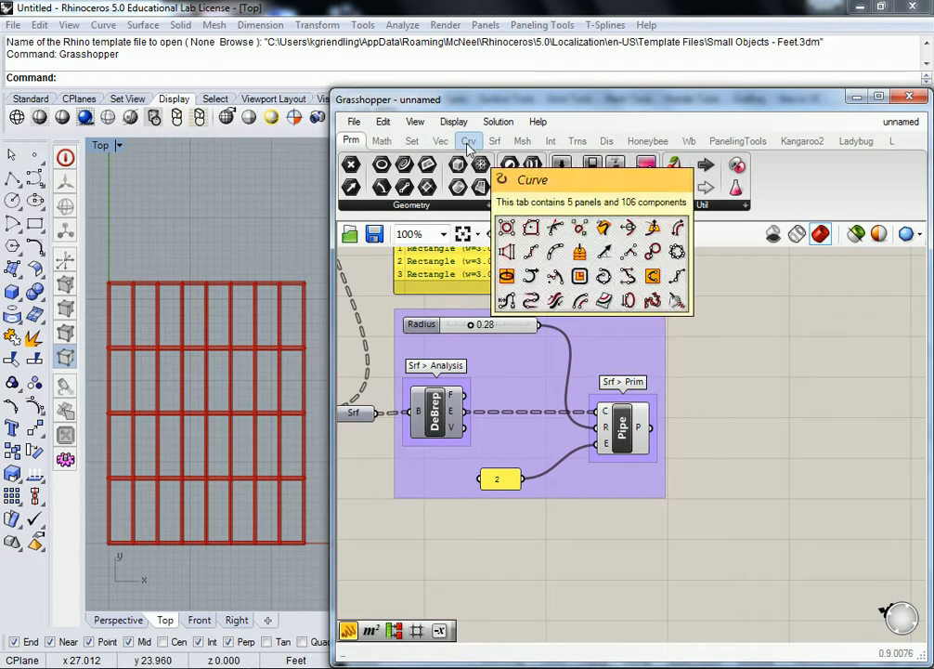
left_click(493, 142)
left_click(475, 204)
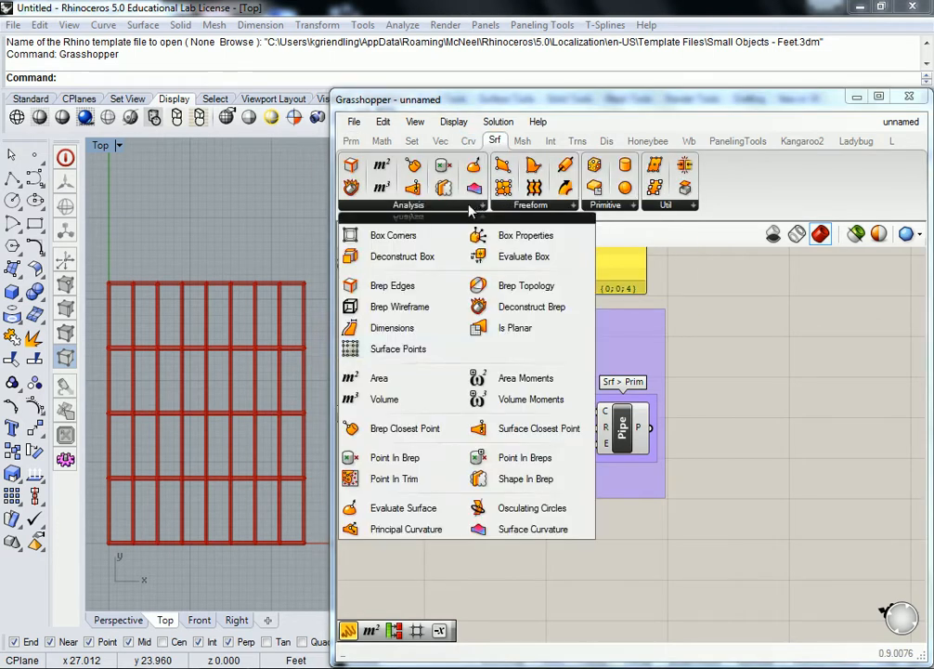
left_click(379, 378)
left_click(526, 587)
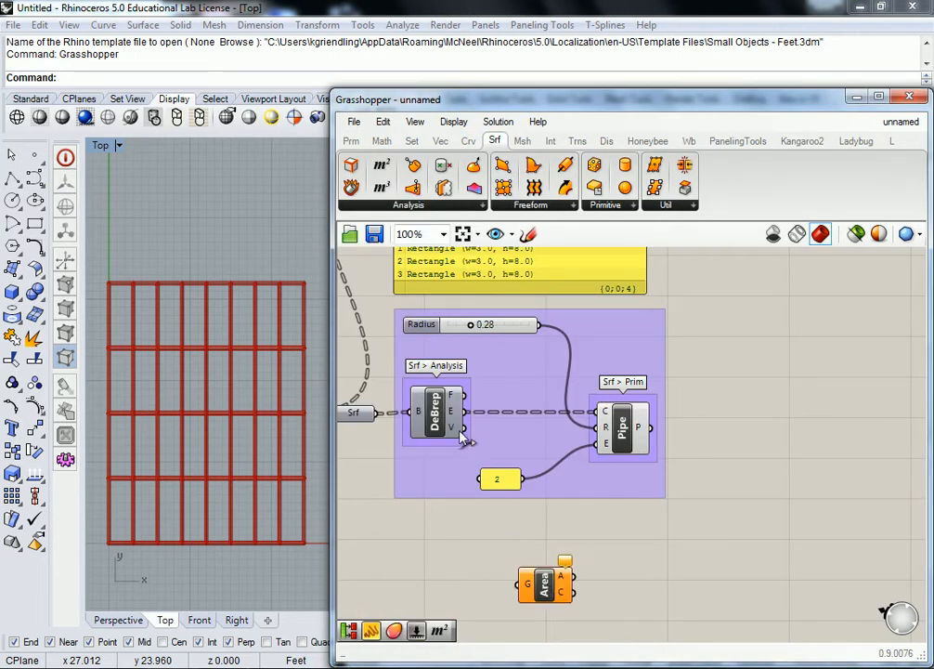
left_click_drag(463, 394, 523, 584)
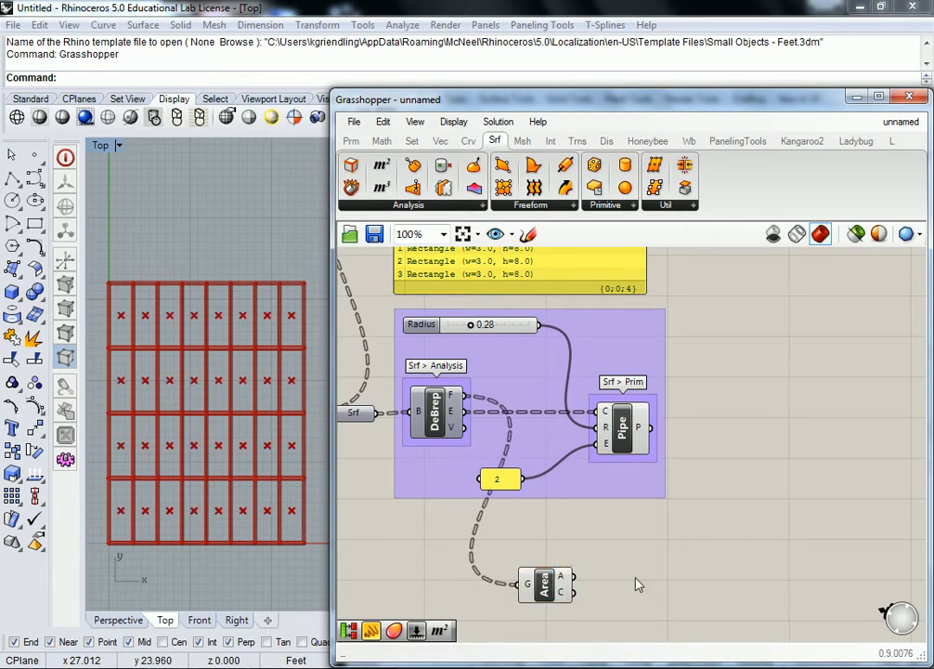
- Add a Points list display component beside Area and feed Area's C output into its P input
right_click_drag(648, 582, 613, 550)
scroll(484, 530, "up", 2)
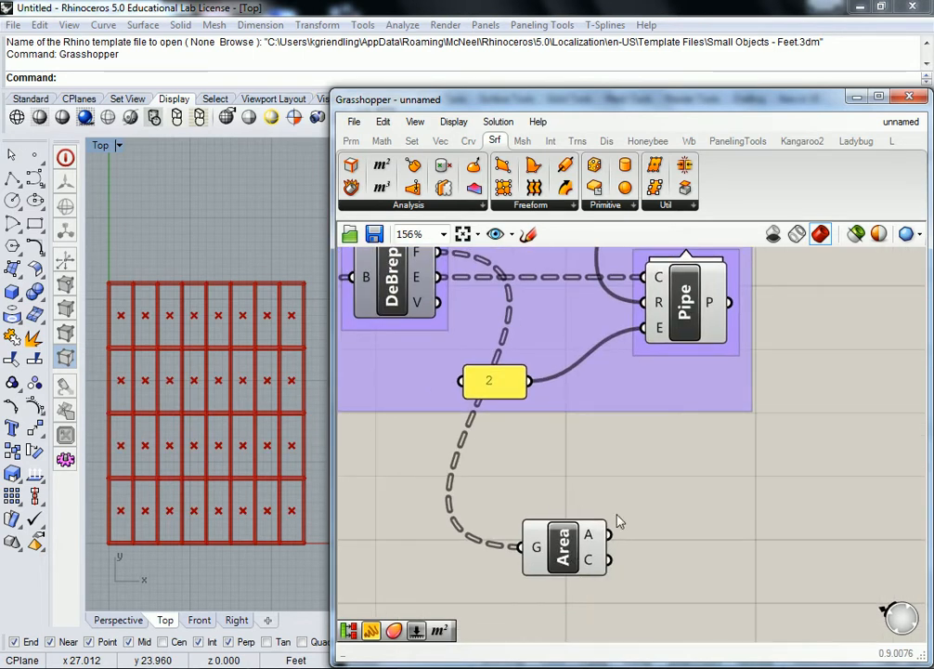
left_click(607, 141)
left_click(666, 170)
left_click(713, 553)
right_click_drag(659, 607, 624, 515)
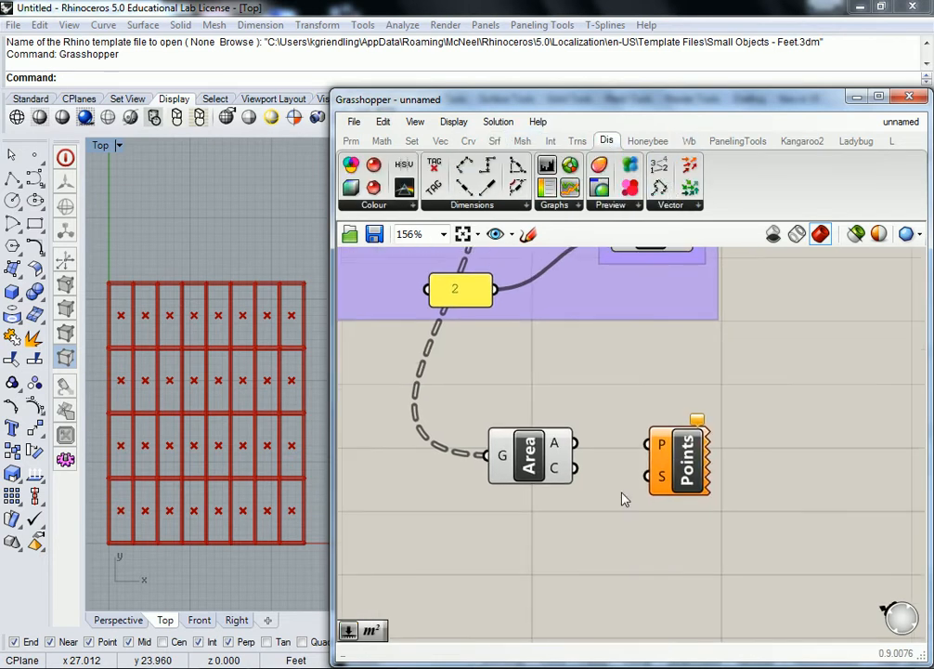
left_click_drag(674, 467, 676, 484)
left_click(610, 470)
left_click_drag(576, 469, 658, 504)
- Create a number slider from 0, connect it to the Points component's S input and set it to 3
left_click(503, 531)
double_click(503, 531)
type("0")
key("Return")
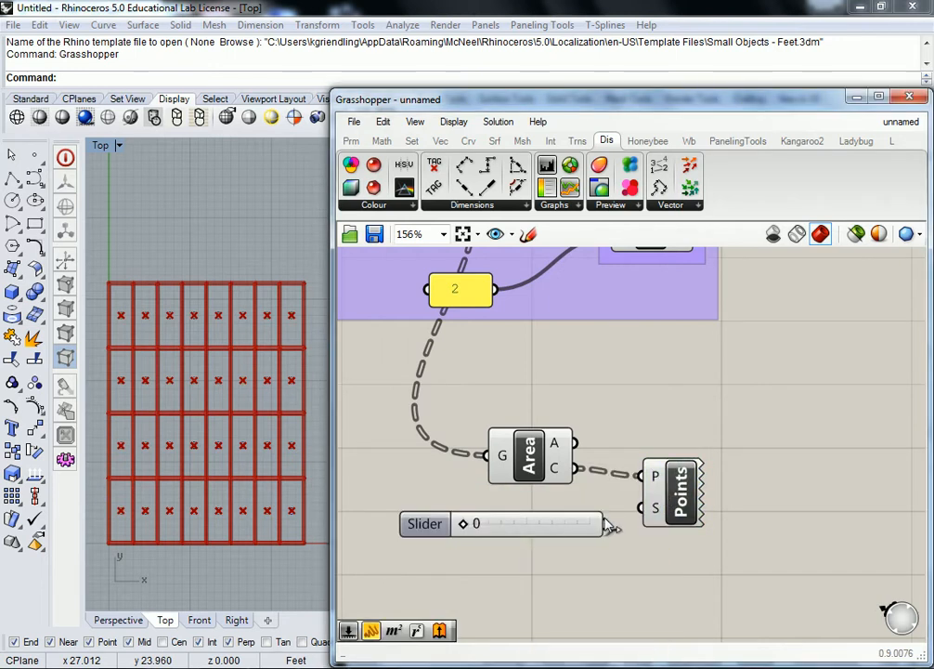
left_click_drag(605, 527, 640, 507)
left_click_drag(462, 524, 555, 527)
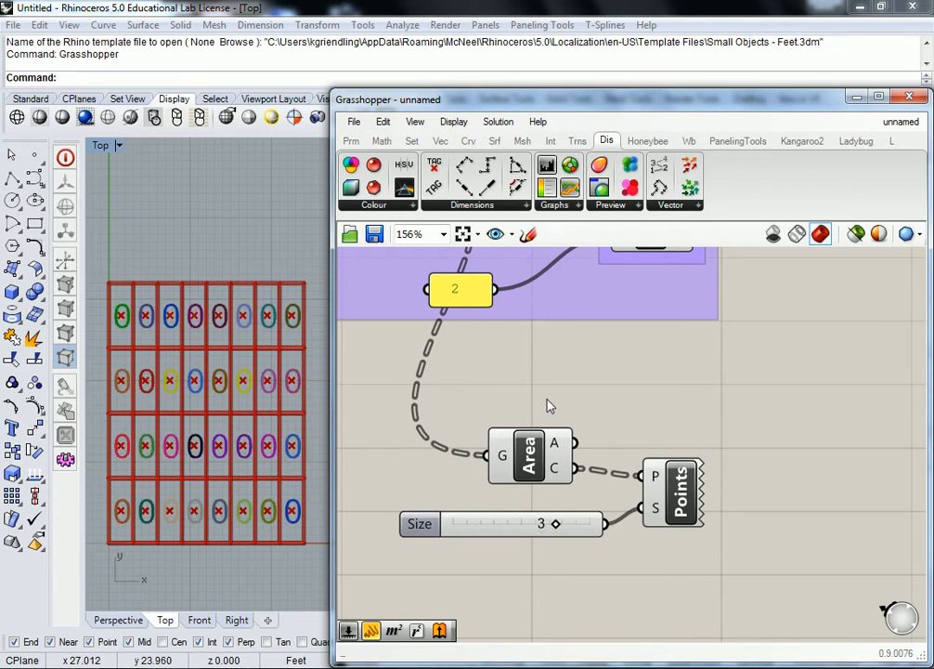
- Turn off the preview of the Area component
left_click_drag(671, 397, 573, 443)
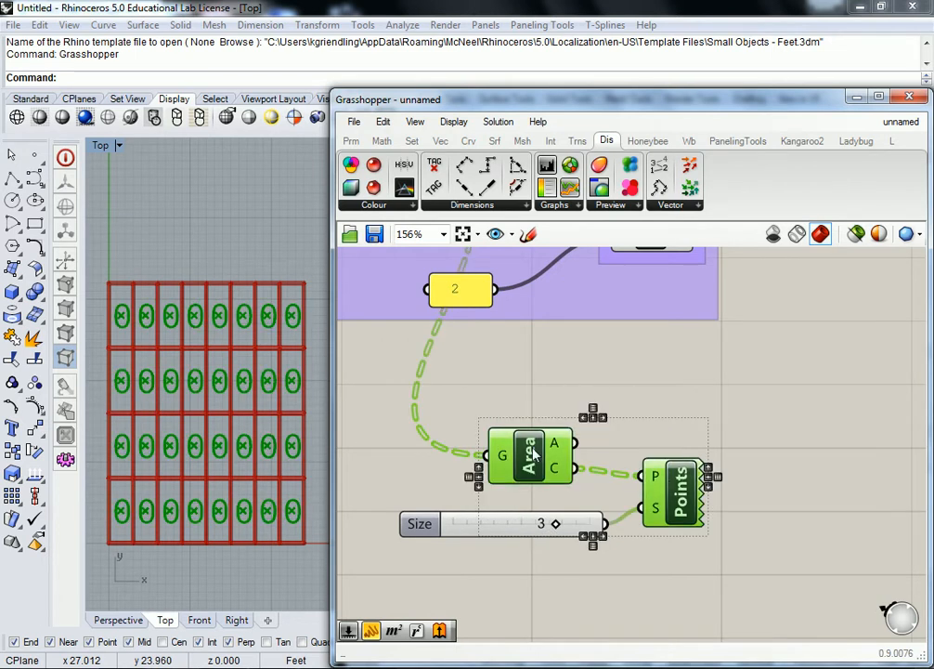
left_click(572, 438)
right_click(542, 448)
left_click(596, 482)
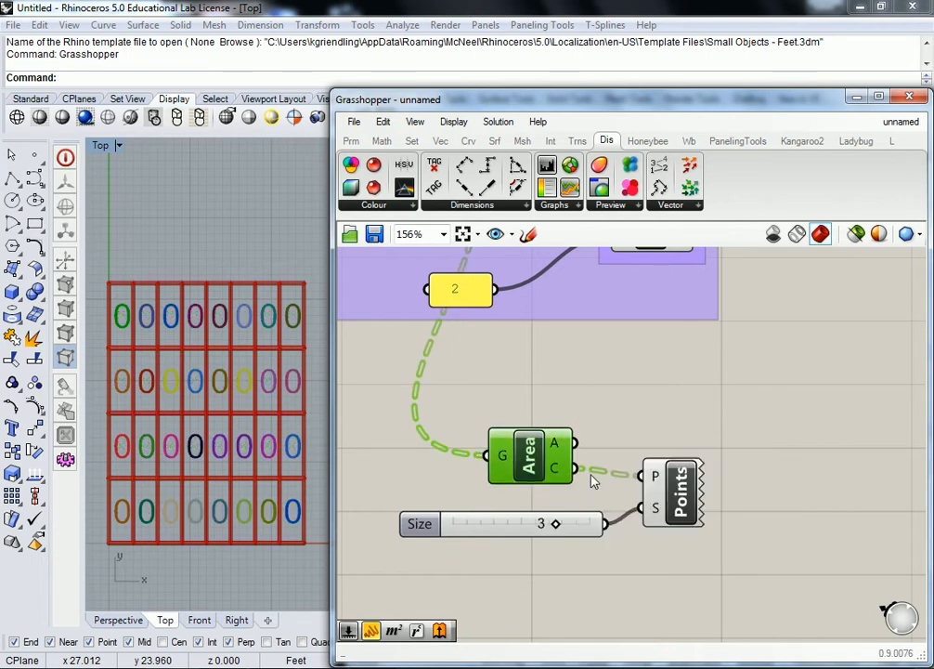
left_click(576, 384)
- Rewire the Area component's G input to RecGrid's C output in place of DeBrep's faces
scroll(576, 385, "down", 2)
right_click_drag(576, 384, 676, 497)
scroll(650, 455, "down", 1)
right_click_drag(638, 427, 691, 534)
scroll(667, 503, "up", 1)
mouse_move(625, 423)
right_click_drag(666, 435, 685, 323)
right_click_drag(718, 418, 674, 416)
right_click_drag(604, 310, 611, 401)
scroll(608, 400, "down", 3)
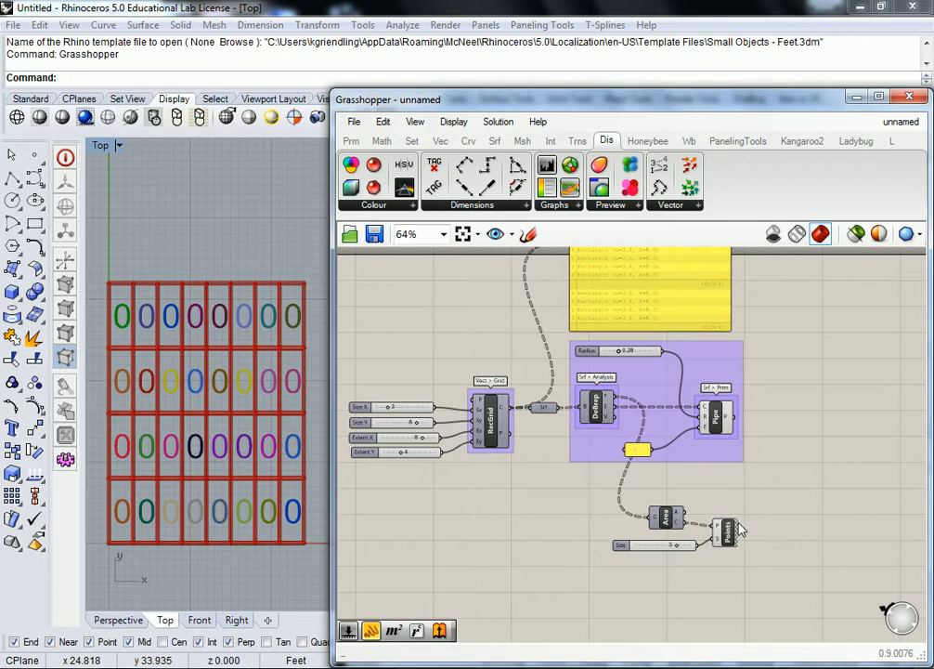
scroll(534, 418, "up", 2)
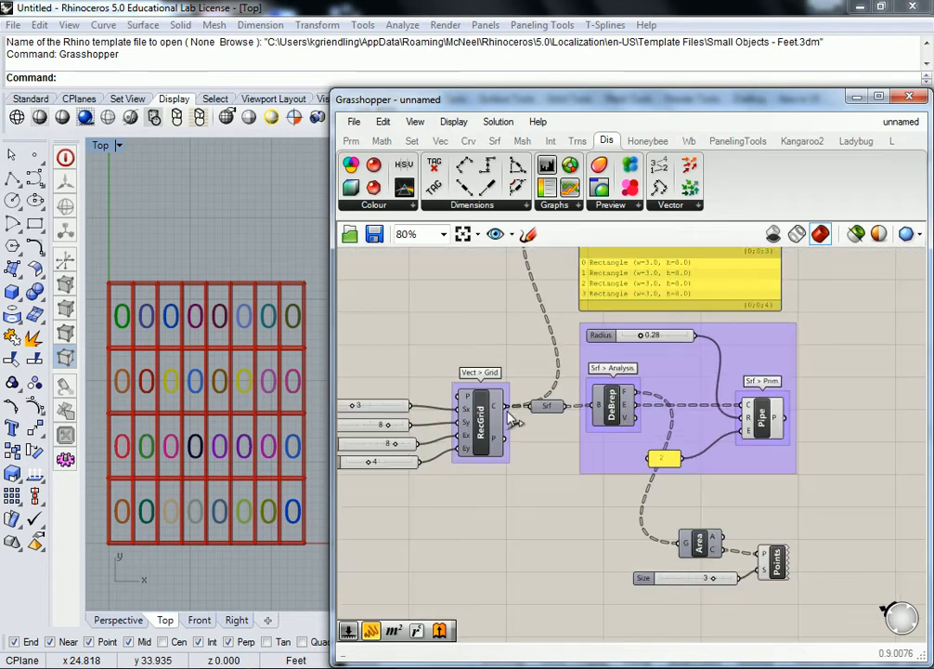
left_click_drag(508, 407, 685, 541)
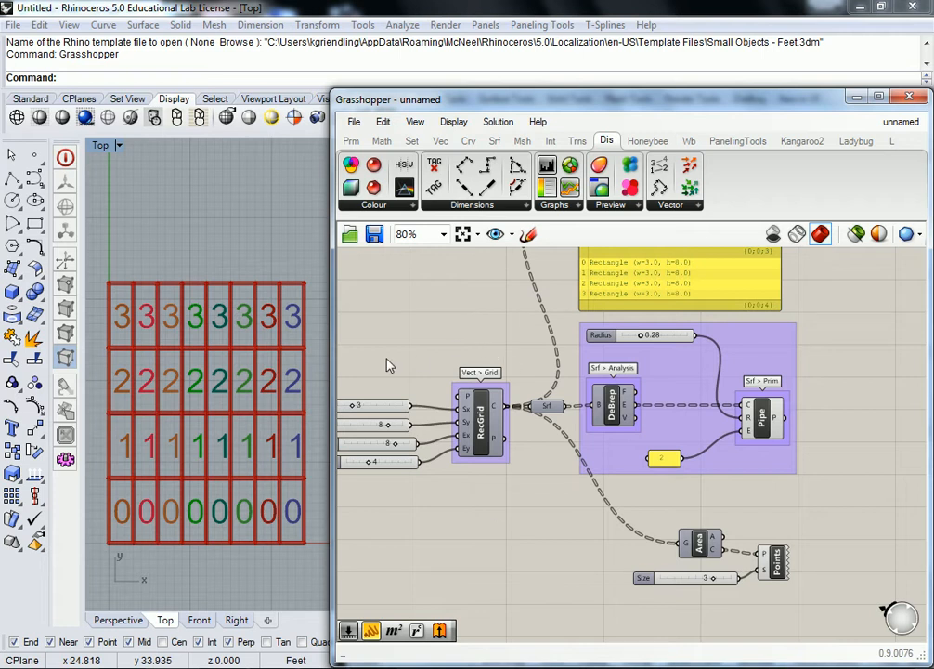
- Set the Extent Y slider of the rectangular grid to 5
scroll(441, 430, "up", 3)
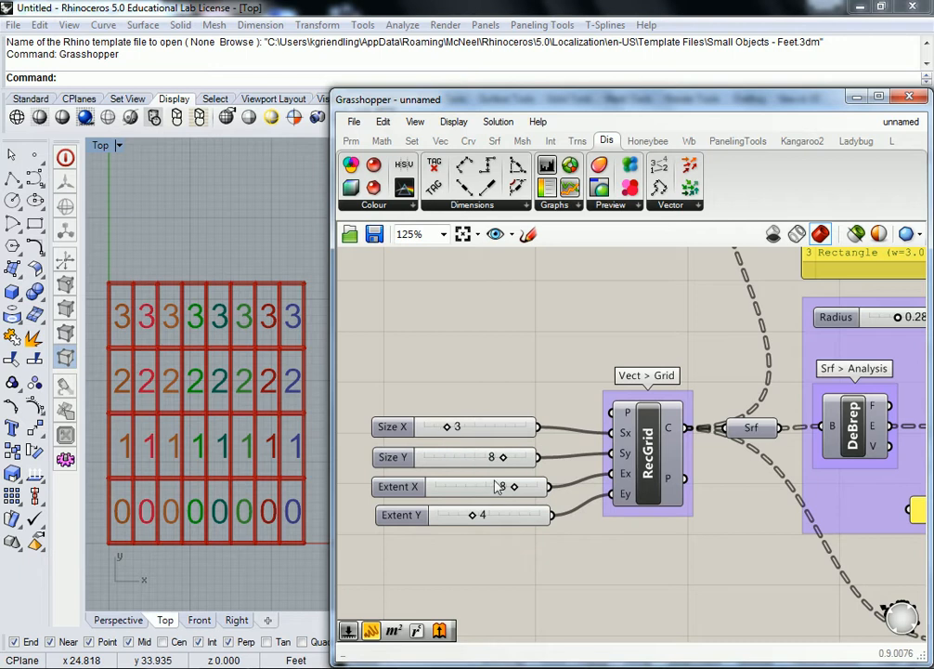
mouse_move(474, 516)
left_mouse_down()
mouse_move(508, 520)
mouse_move(465, 522)
mouse_move(481, 522)
left_mouse_up()
right_click_drag(758, 313, 559, 555)
right_click_drag(703, 393, 612, 499)
right_click_drag(490, 457, 674, 227)
right_click_drag(553, 397, 654, 316)
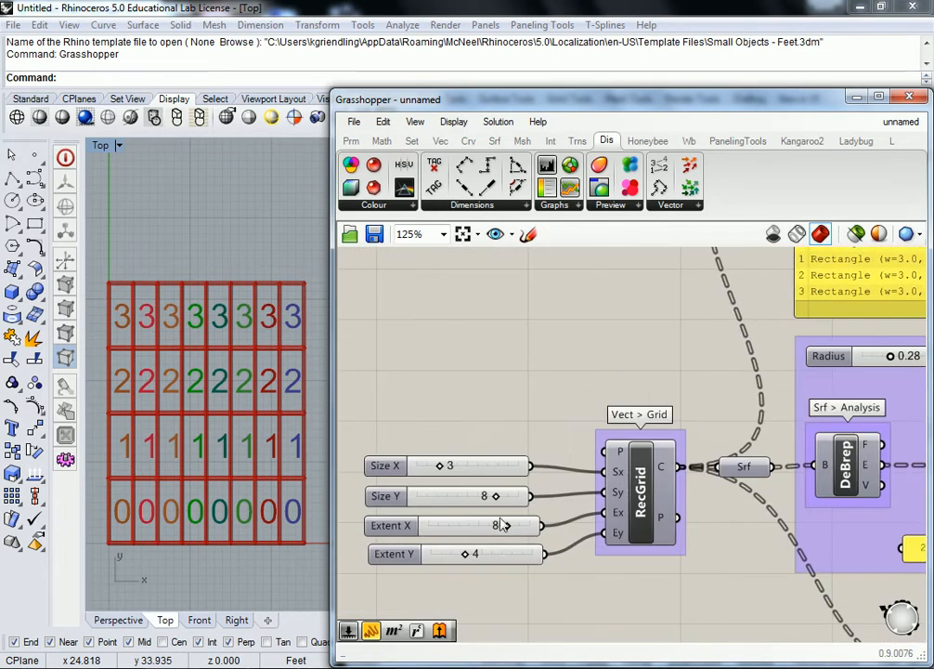
left_click_drag(468, 555, 480, 555)
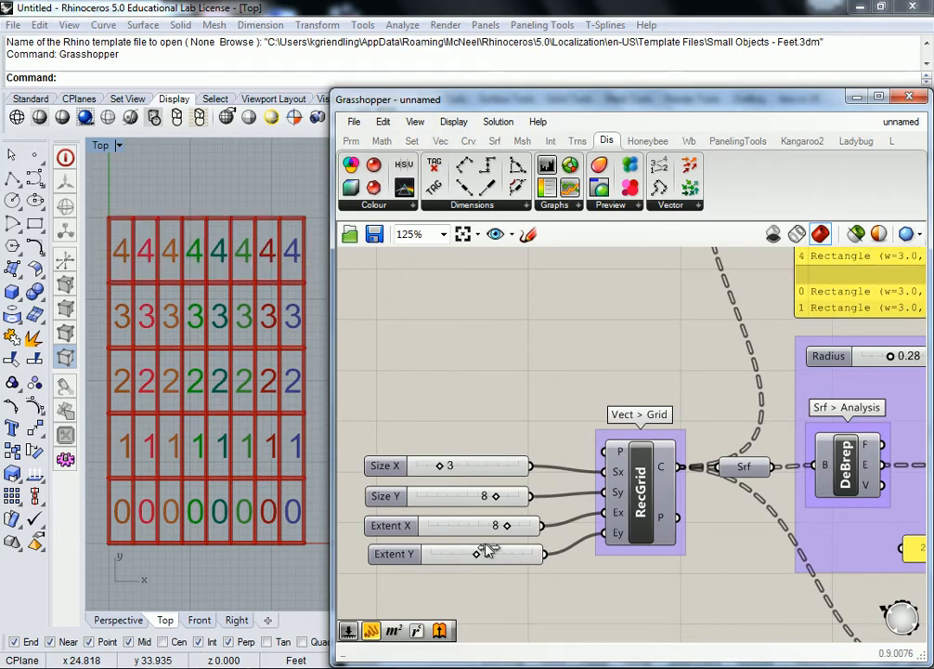
- Inspect how the panel and RecGrid's Cells output organise the rectangles into branches
scroll(695, 386, "down", 3)
scroll(626, 309, "up", 3)
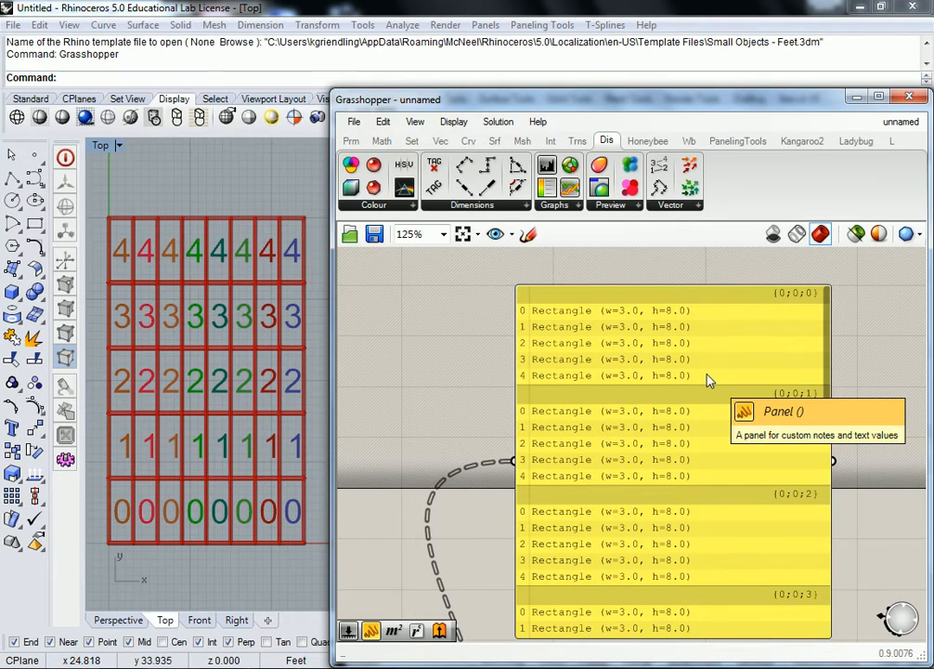
scroll(706, 383, "down", 3)
scroll(526, 536, "up", 4)
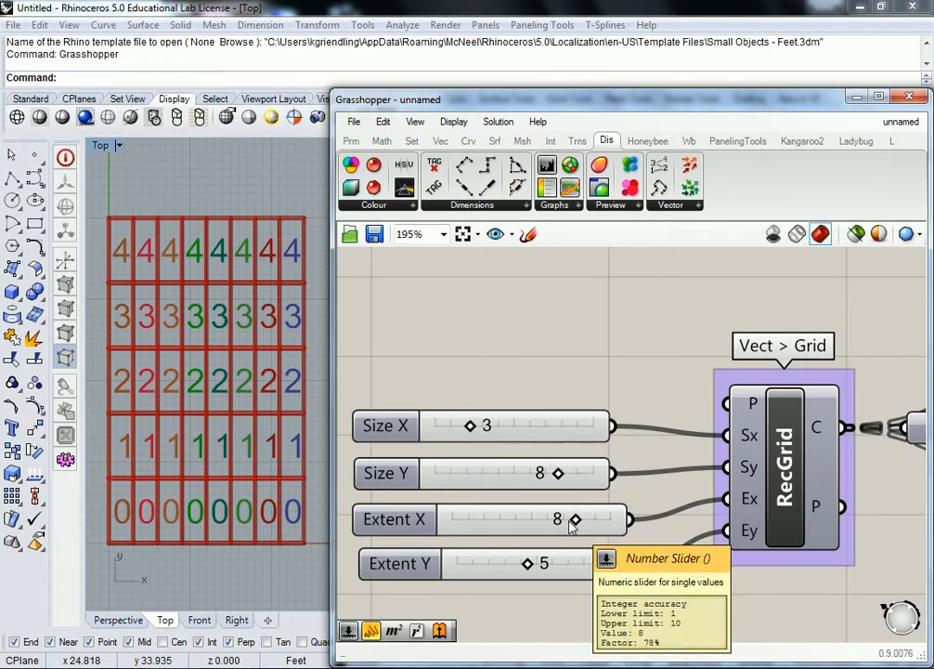
mouse_move(821, 429)
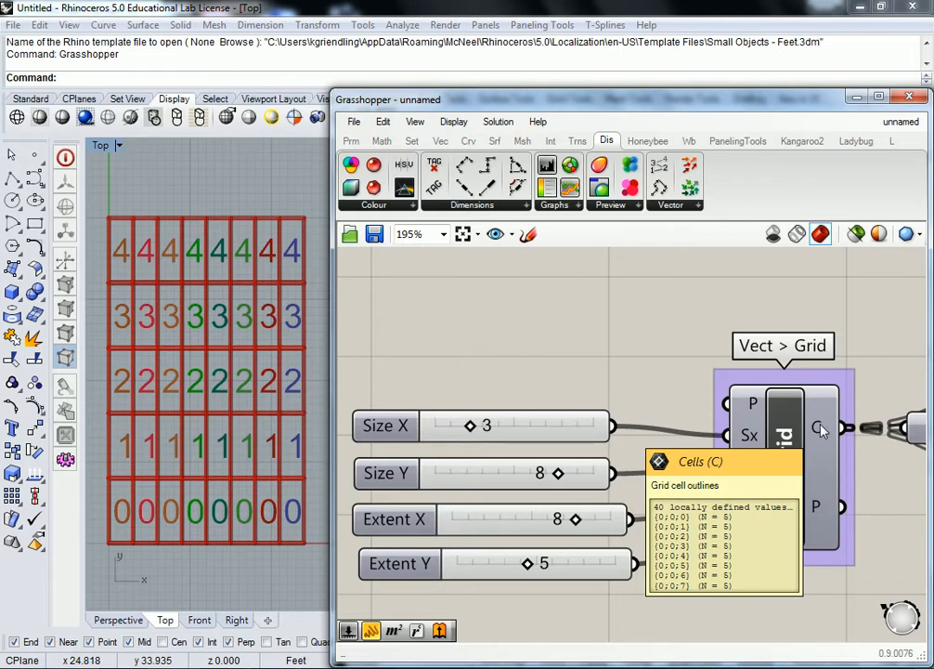
- Flatten RecGrid's C output into a single list
scroll(821, 429, "down", 5)
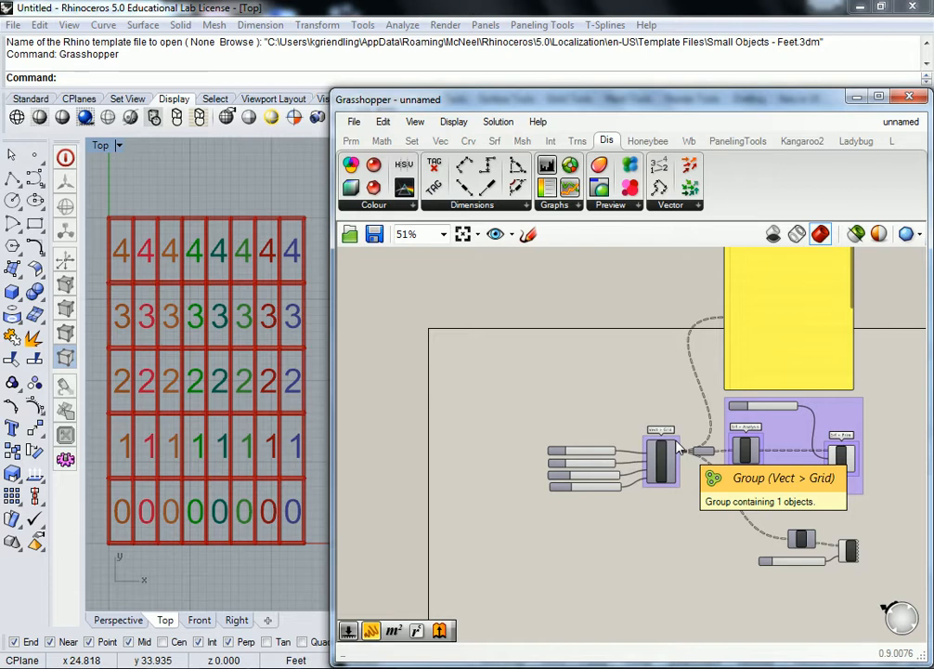
scroll(678, 449, "up", 5)
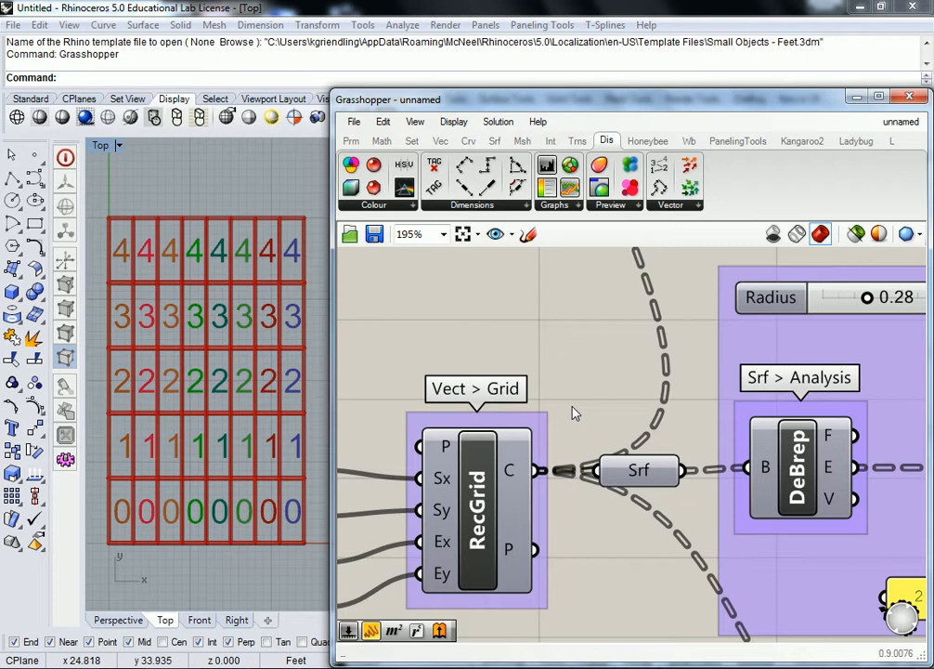
right_click(515, 475)
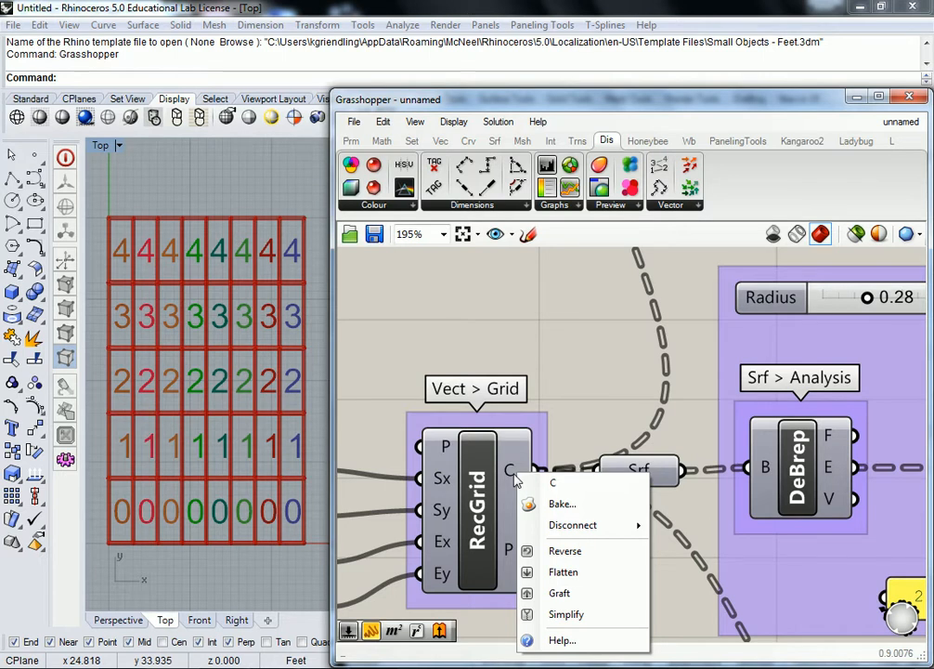
left_click(556, 575)
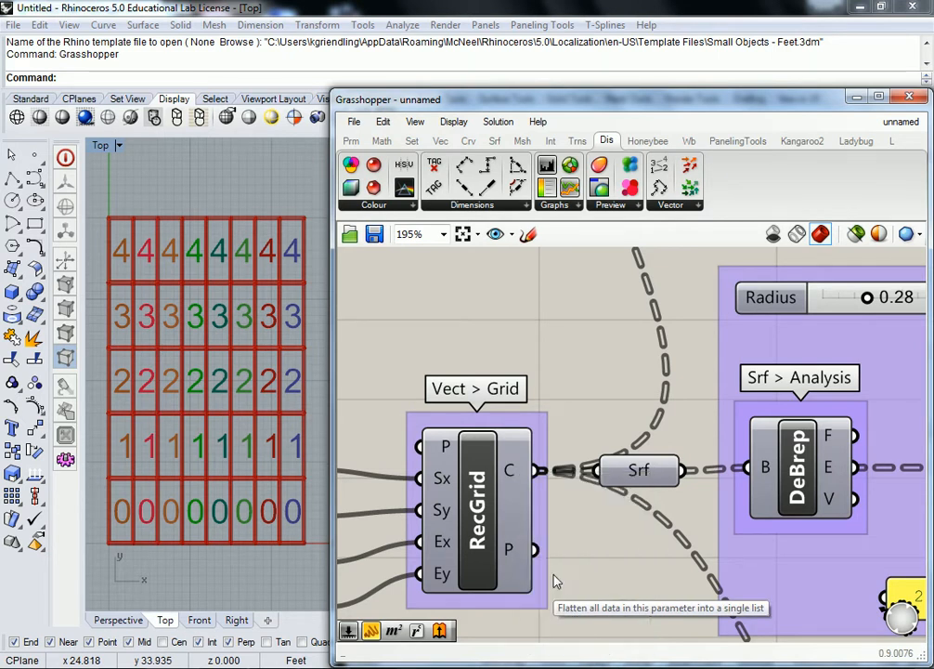
right_click_drag(236, 309, 235, 320)
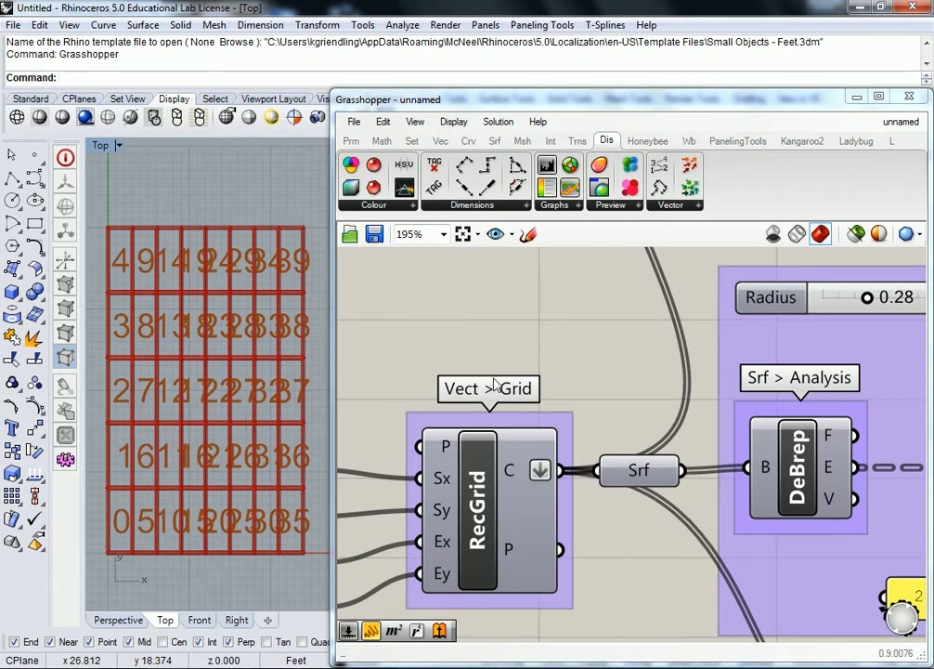
- Set the Size slider of the Points component to 2
scroll(628, 361, "down", 5)
scroll(646, 432, "up", 5)
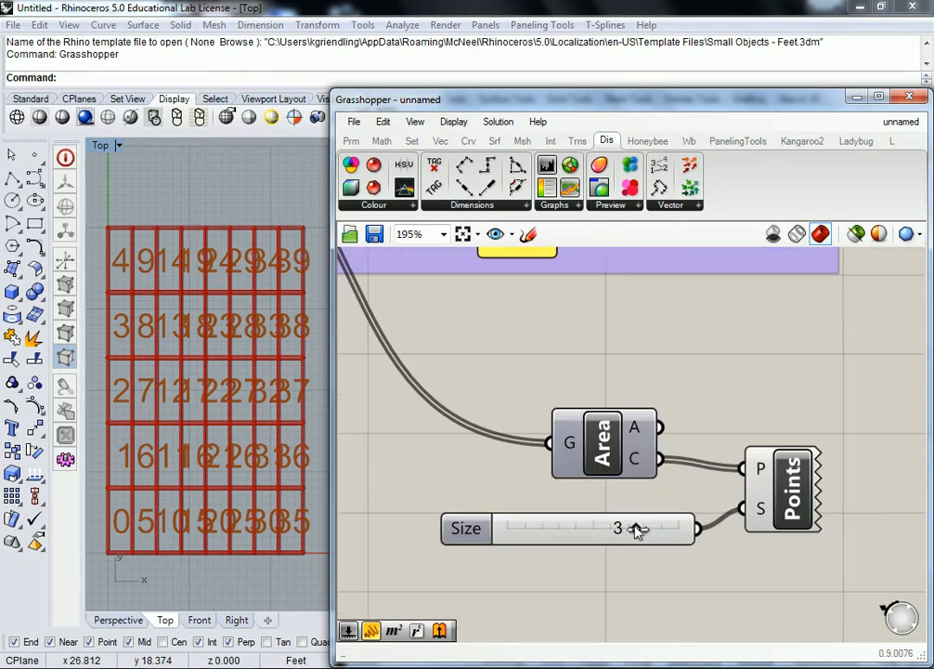
left_click_drag(617, 532, 594, 530)
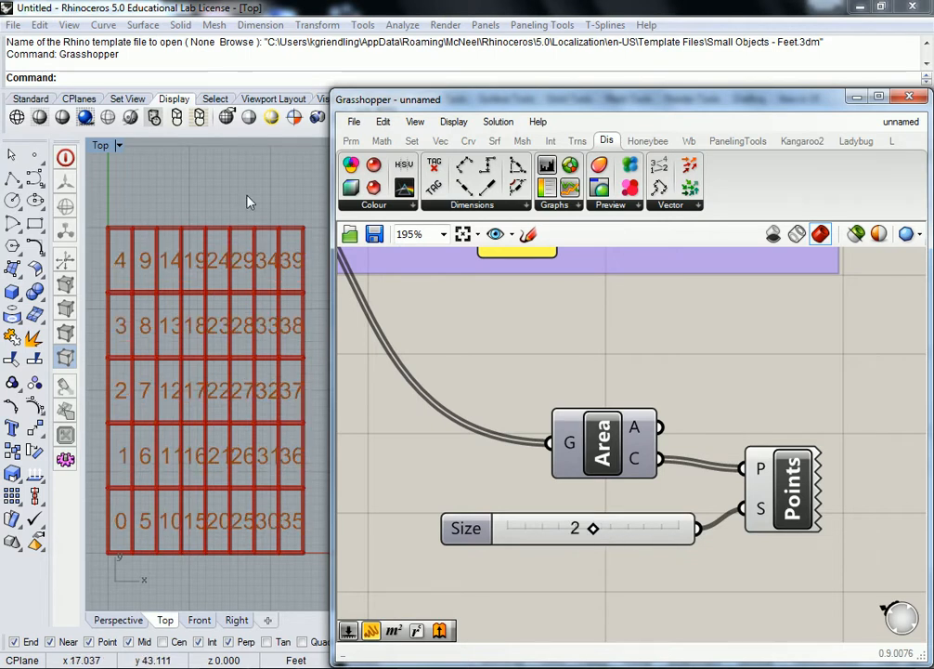
right_click_drag(263, 252, 299, 200)
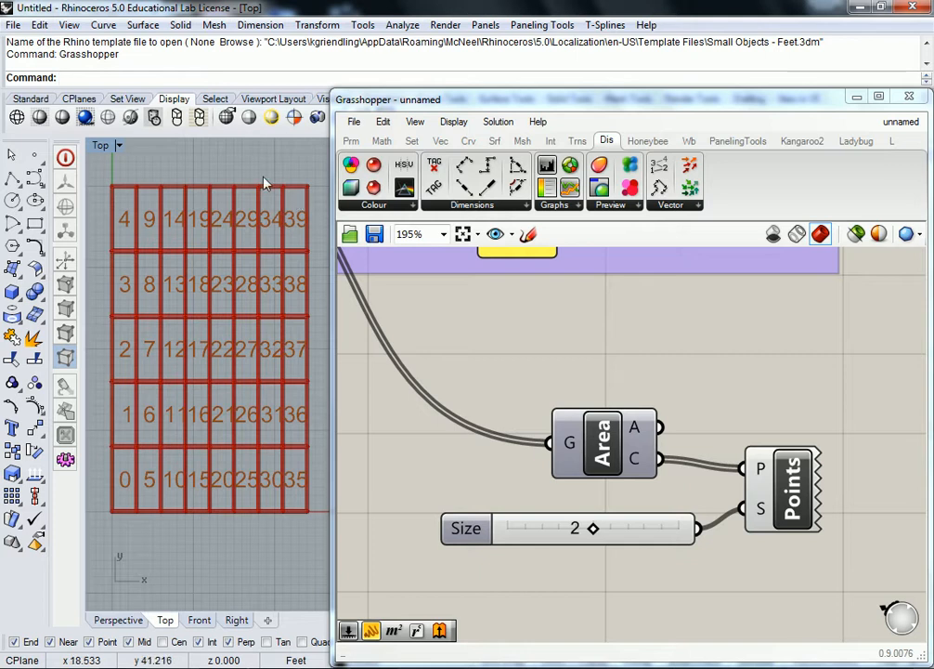
- Inspect the panel's flattened list of rectangles from the first item to the last
scroll(682, 371, "down", 5)
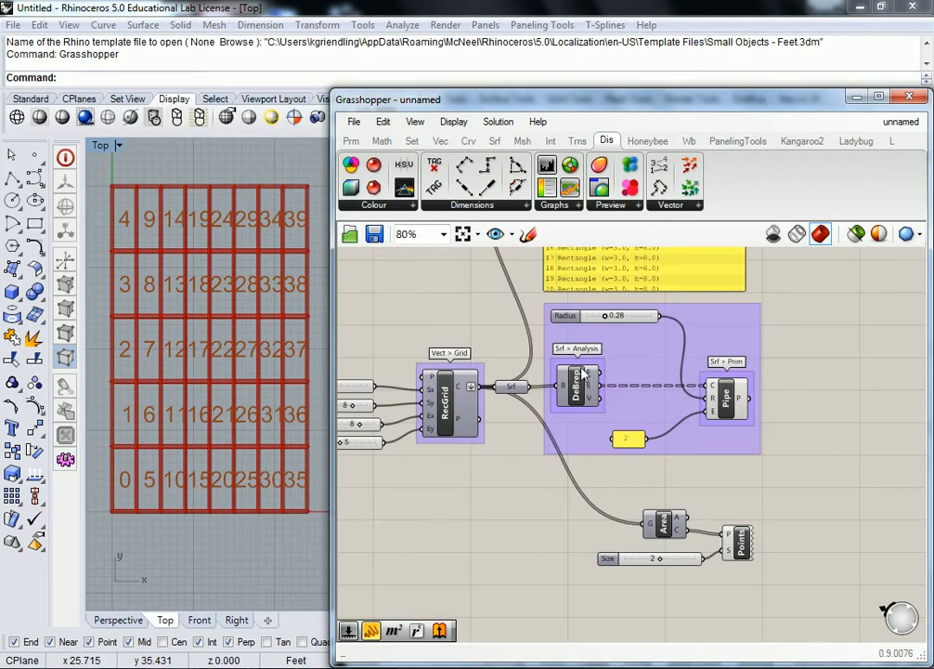
right_click_drag(576, 355, 608, 464)
right_click_drag(704, 358, 641, 462)
scroll(683, 368, "up", 1)
right_click_drag(654, 350, 650, 375)
scroll(645, 376, "up", 1)
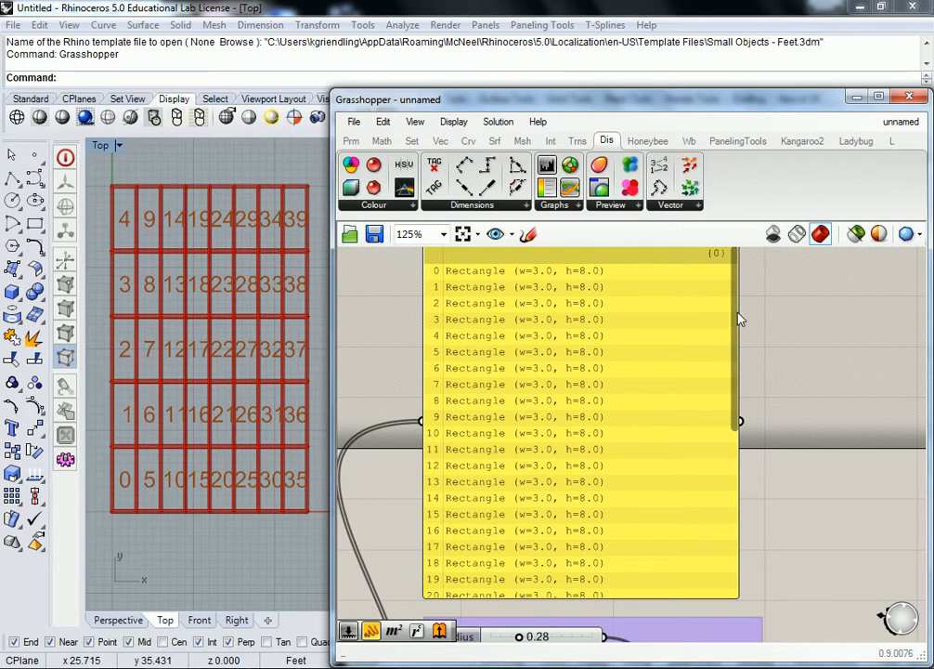
left_click_drag(740, 319, 734, 512)
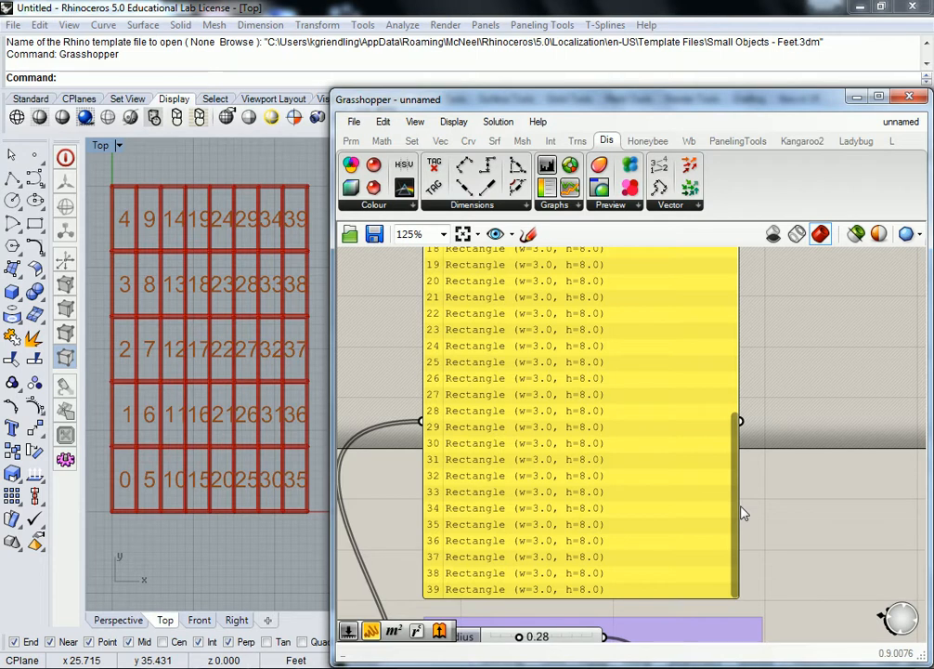
- Delete the panel listing the rectangles and undo the deletion
scroll(740, 511, "down", 4)
left_click(636, 371)
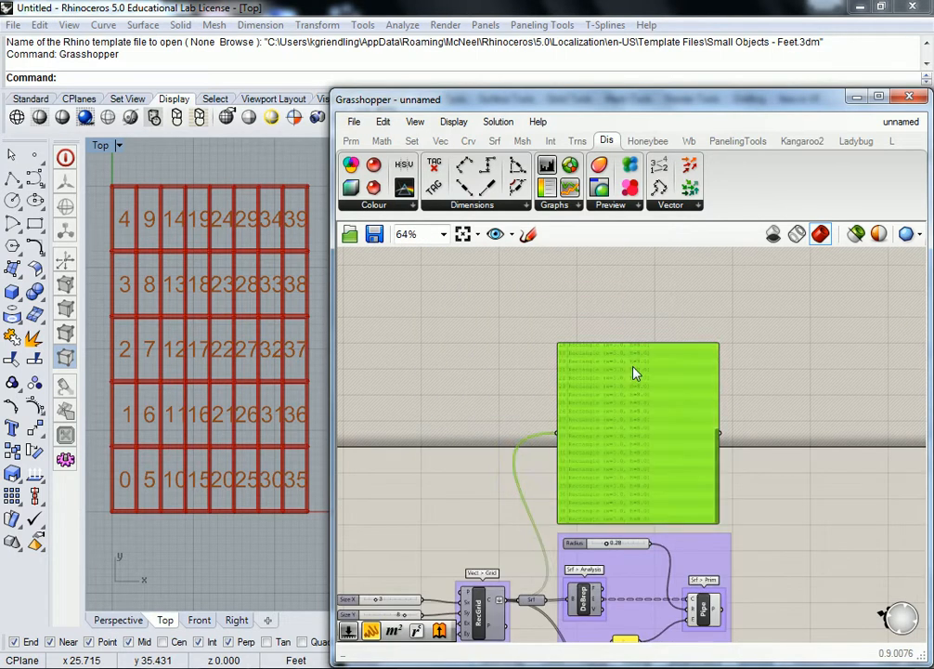
key("Delete")
scroll(638, 344, "up", 3)
right_click_drag(669, 542, 617, 417)
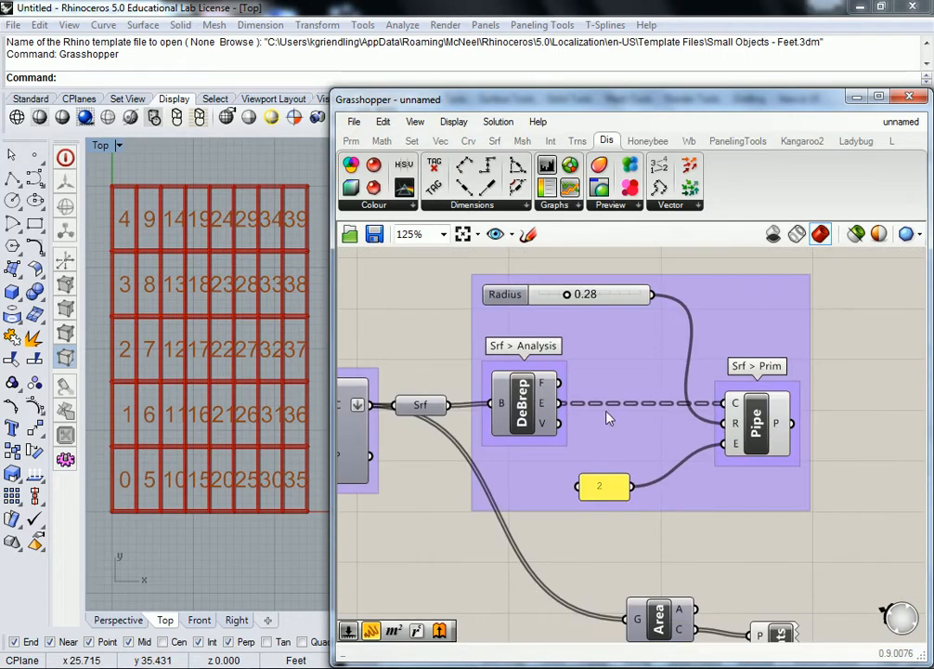
scroll(603, 415, "down", 2)
right_click_drag(526, 421, 601, 418)
key("ctrl+z")
- Undo the Size slider change and the flattening of RecGrid's C output, and view the panel's branches
left_click(535, 357)
scroll(546, 351, "up", 3)
right_click(506, 420)
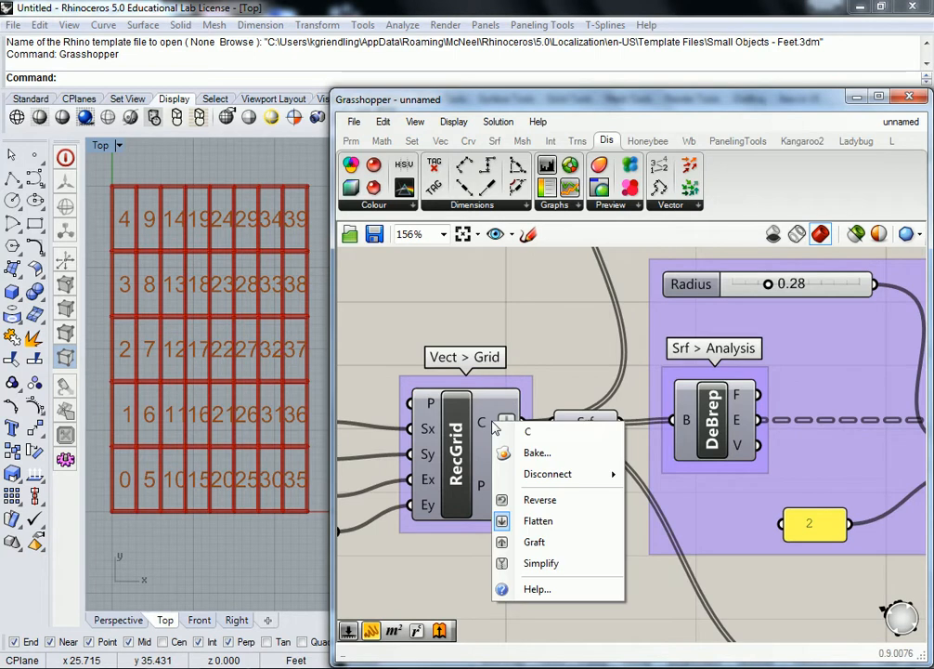
left_click(577, 359)
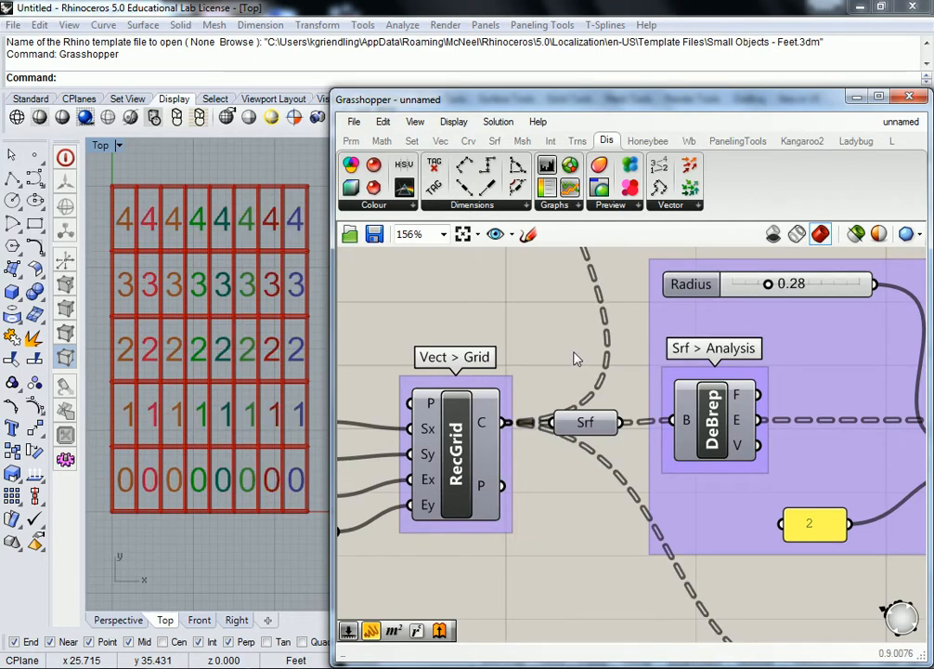
scroll(586, 312, "down", 3)
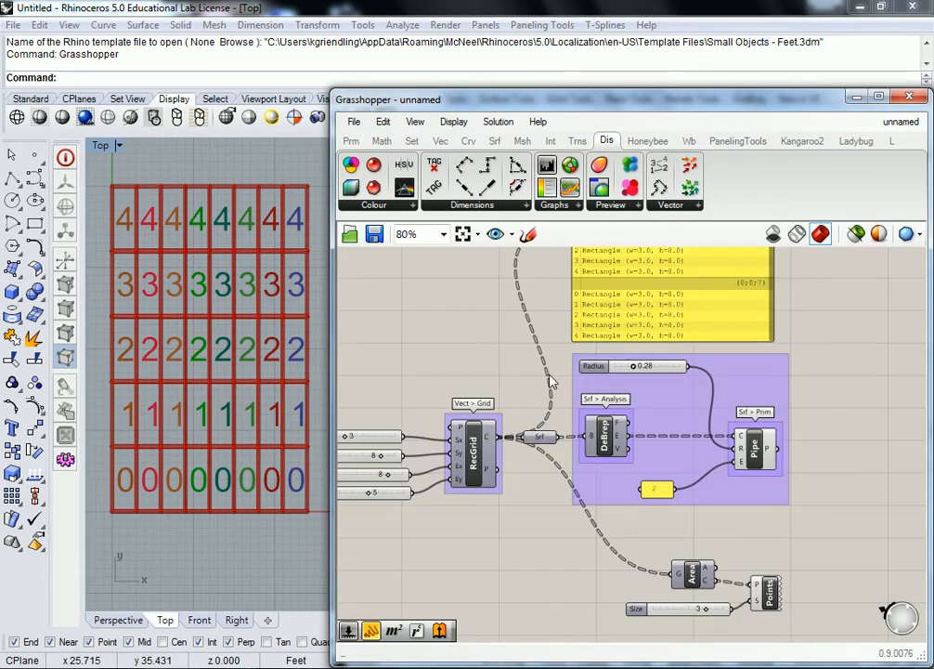
right_click_drag(536, 289, 537, 340)
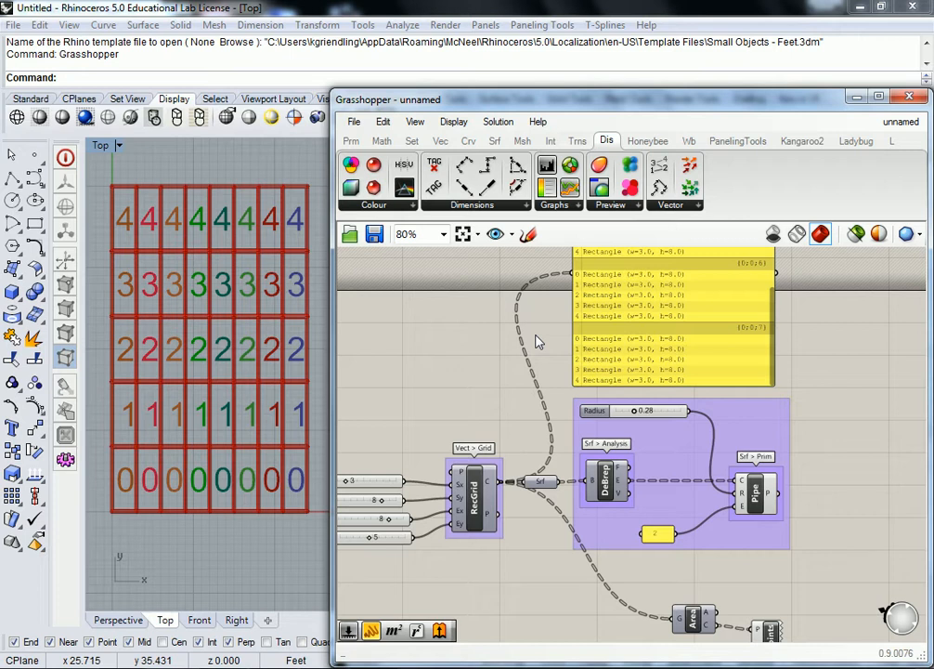
- Flatten RecGrid's C output again so all cells form a single list
right_click(495, 481)
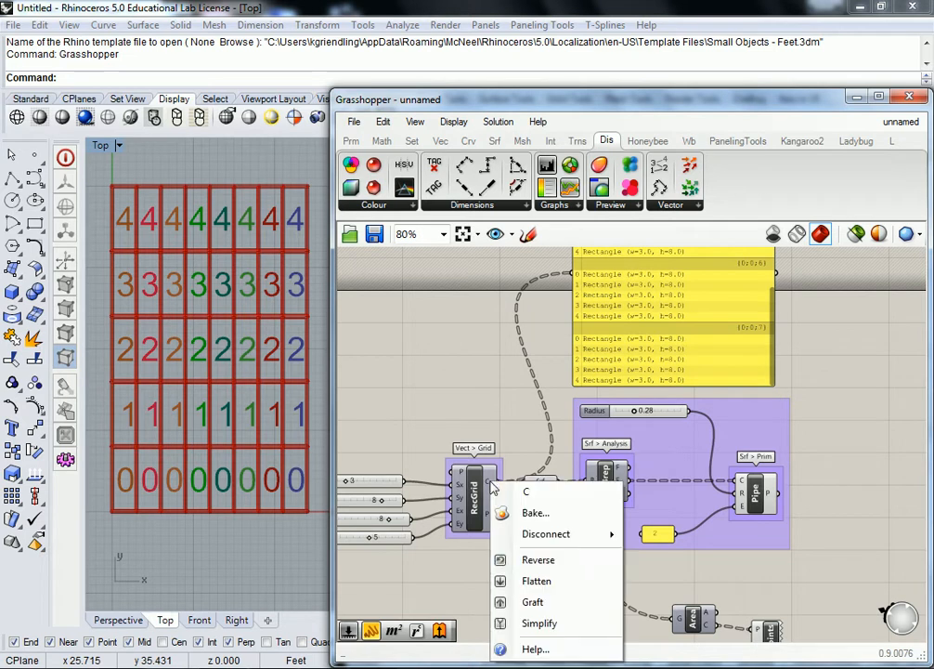
left_click(549, 580)
scroll(548, 499, "up", 3)
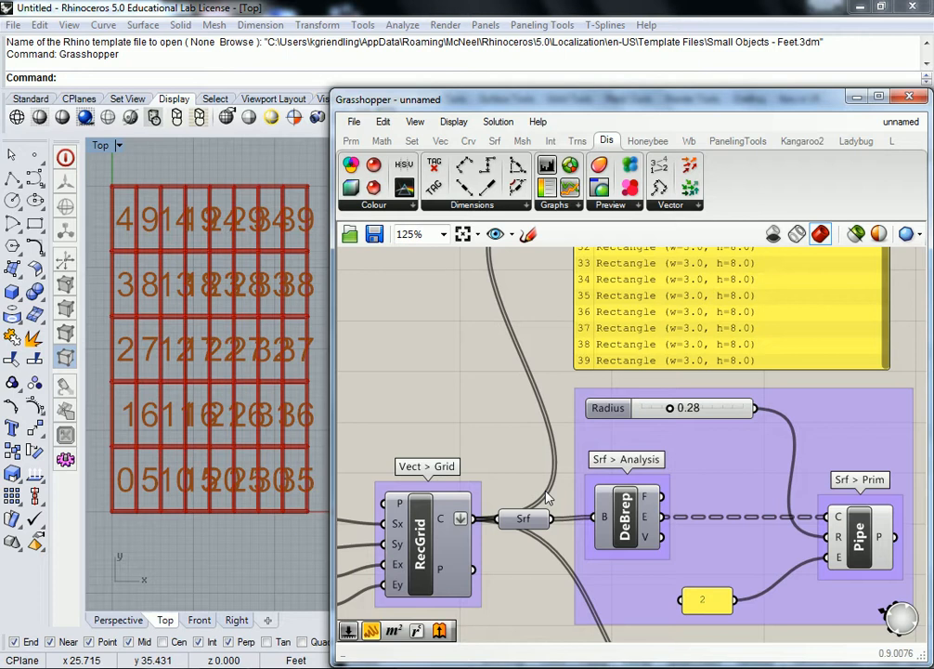
scroll(521, 446, "down", 3)
scroll(646, 553, "up", 1)
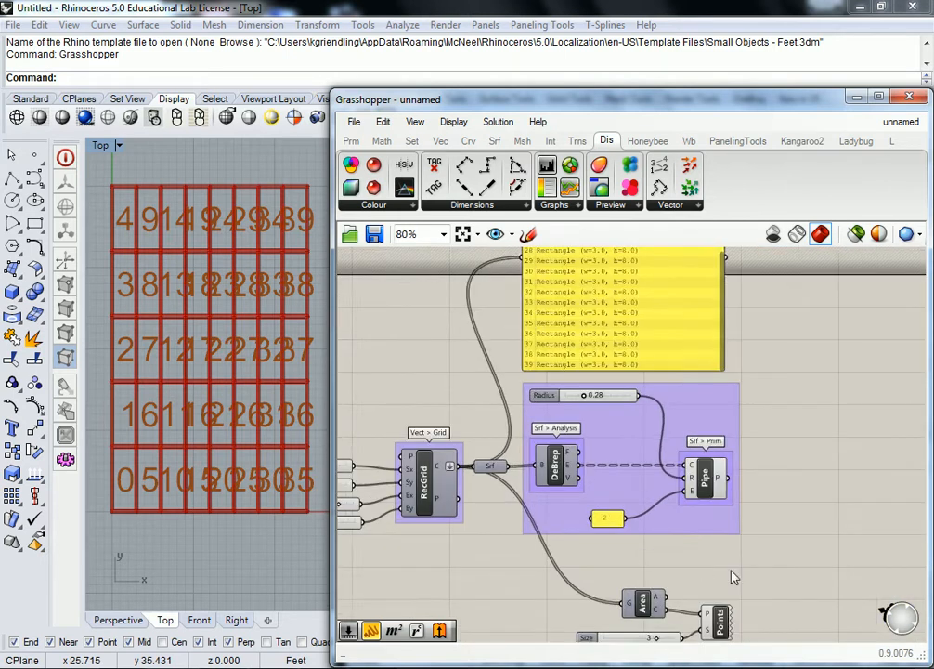
- Delete the Area, Size slider and Points components and undo the deletion
left_click_drag(717, 496, 534, 568)
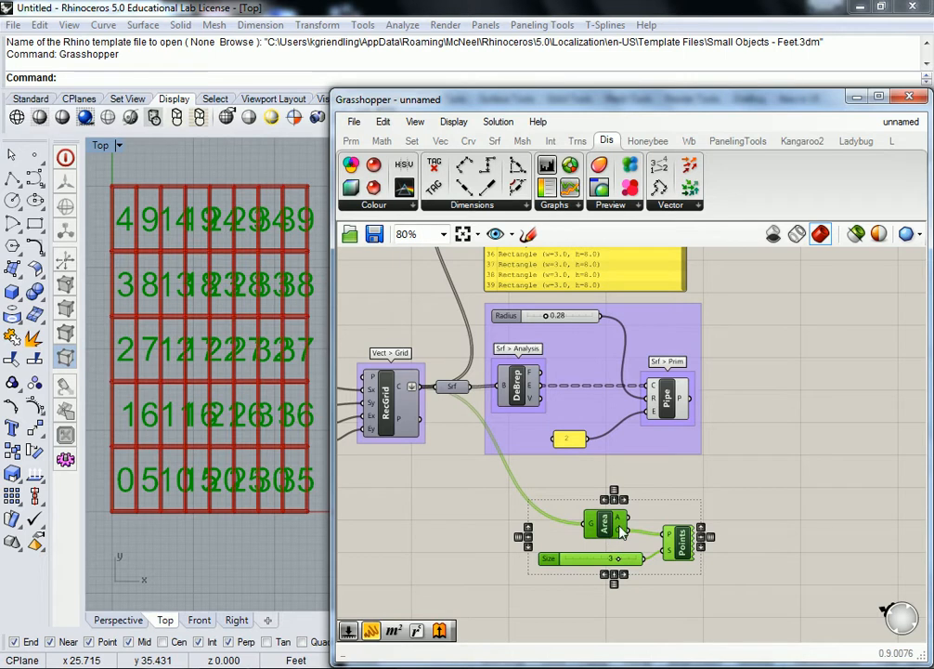
key("Delete")
right_click_drag(505, 408, 549, 434)
key("ctrl+z")
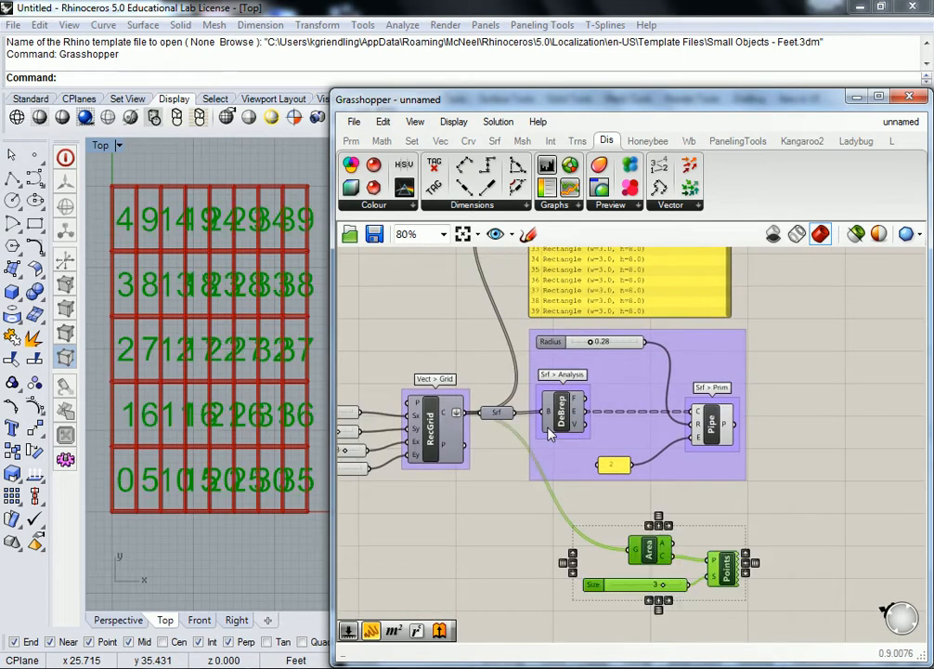
left_click(538, 502)
- Inspect the data passing from the Srf parameter into DeBrep and the branches of its Edges output
right_click_drag(585, 496, 529, 477)
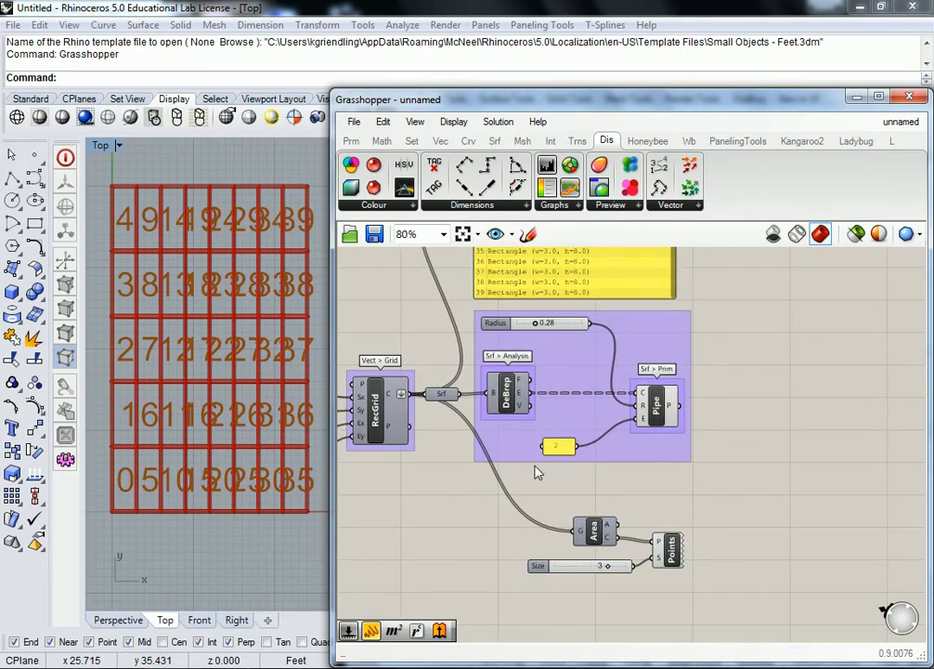
left_click(439, 394)
scroll(444, 394, "up", 3)
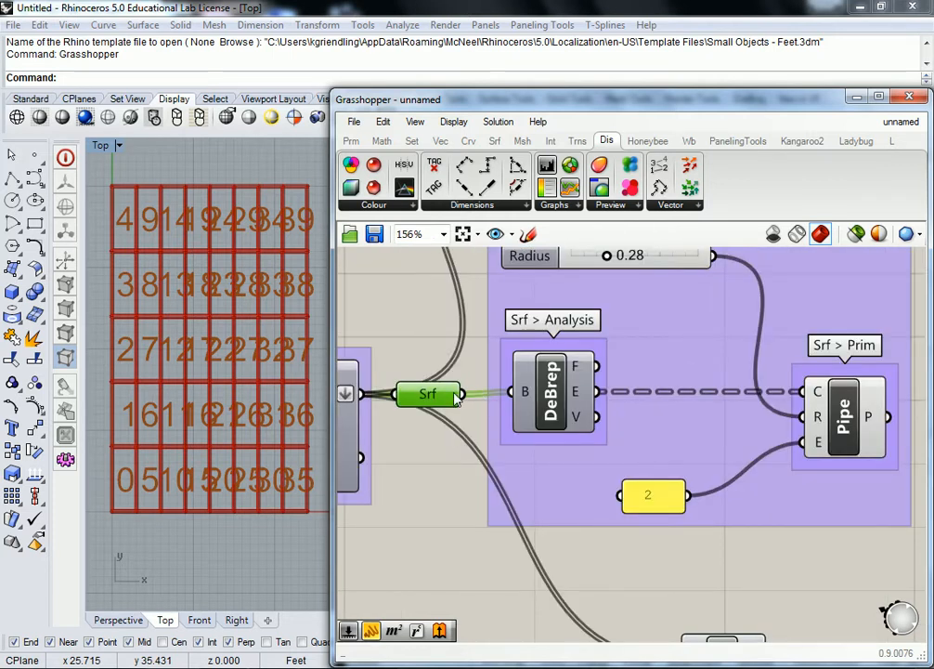
mouse_move(456, 397)
mouse_move(525, 397)
mouse_move(584, 397)
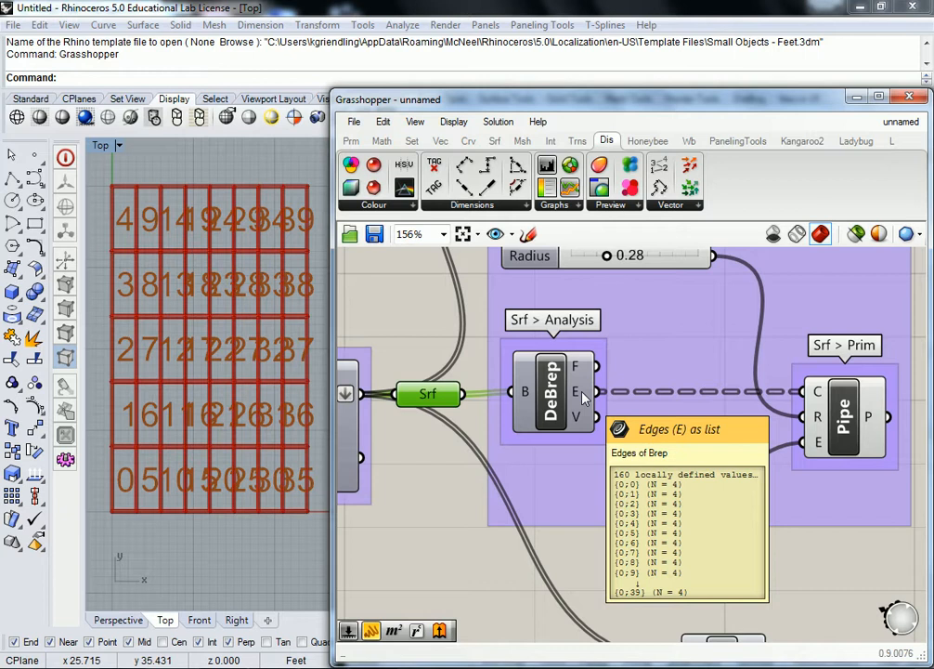
- Move the panel further right and wire DeBrep's E output into it in place of RecGrid's cells
scroll(554, 520, "down", 4)
left_click_drag(550, 513, 496, 301)
right_click_drag(640, 317, 620, 385)
left_click_drag(540, 357, 731, 356)
left_click_drag(865, 463, 872, 258)
right_click_drag(913, 308, 897, 339)
scroll(687, 308, "up", 1)
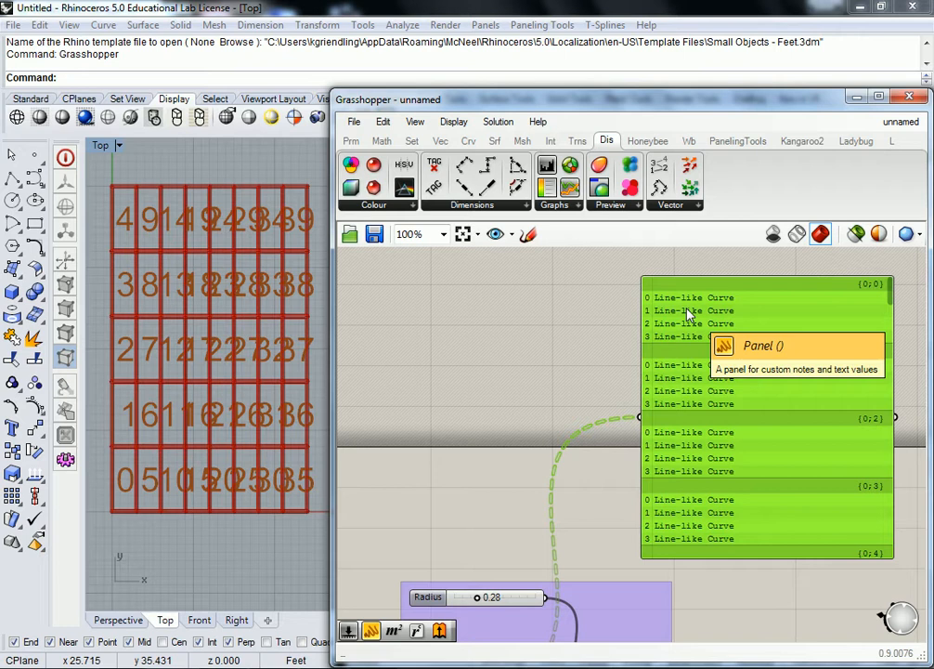
left_click(538, 335)
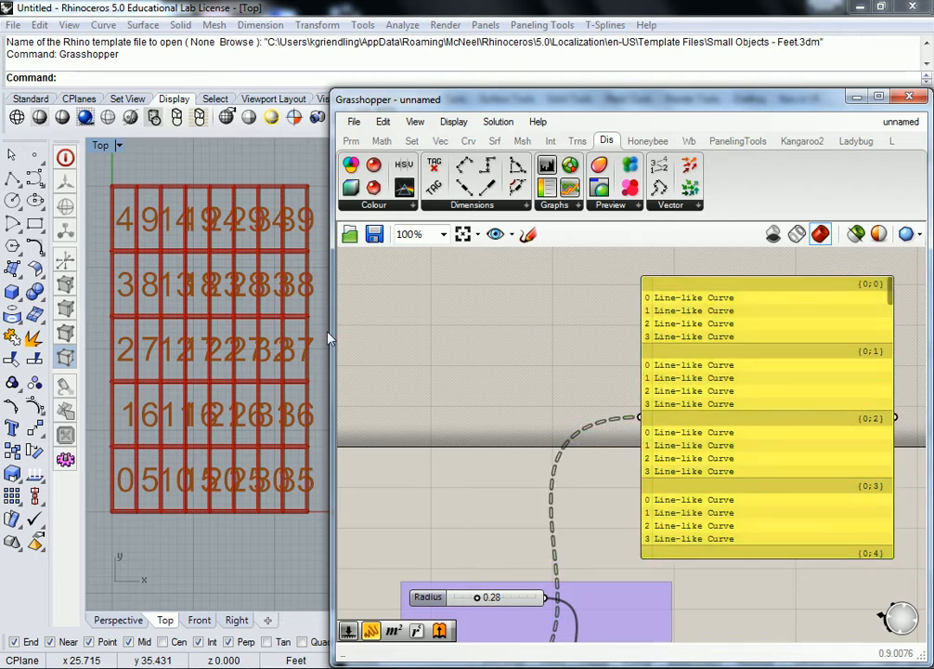
- Examine how the grid definition feeds the panel and how DeBrep's edges are grouped per cell
left_click(272, 341)
scroll(546, 375, "down", 5)
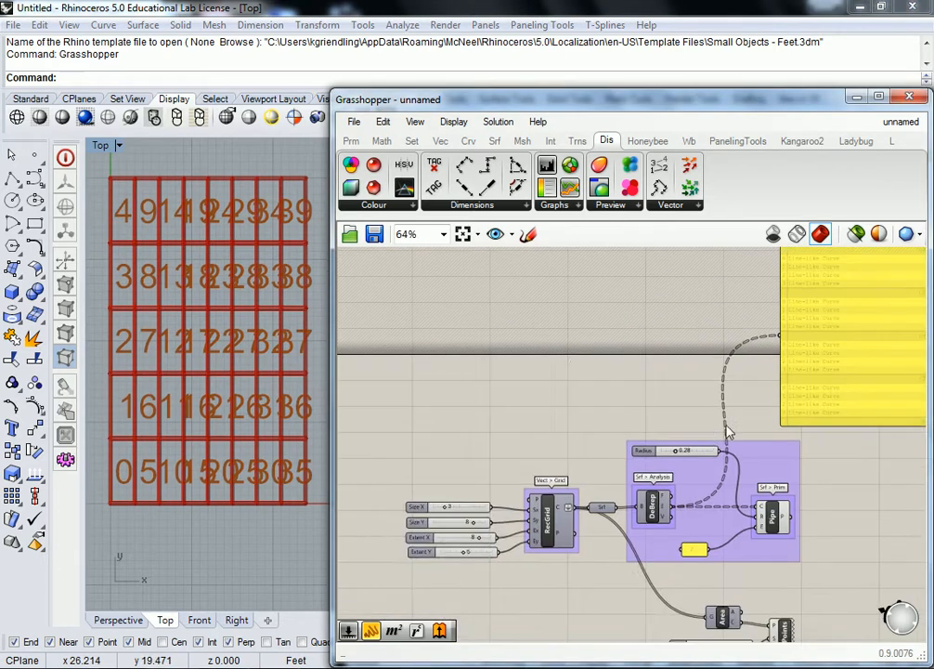
scroll(760, 452, "up", 3)
scroll(650, 409, "down", 4)
left_click_drag(758, 307, 466, 531)
right_click_drag(607, 457, 588, 365)
left_click_drag(587, 365, 572, 558, "alt")
left_click(534, 502)
scroll(520, 522, "up", 4)
right_click_drag(516, 526, 581, 386)
right_click_drag(655, 399, 564, 416)
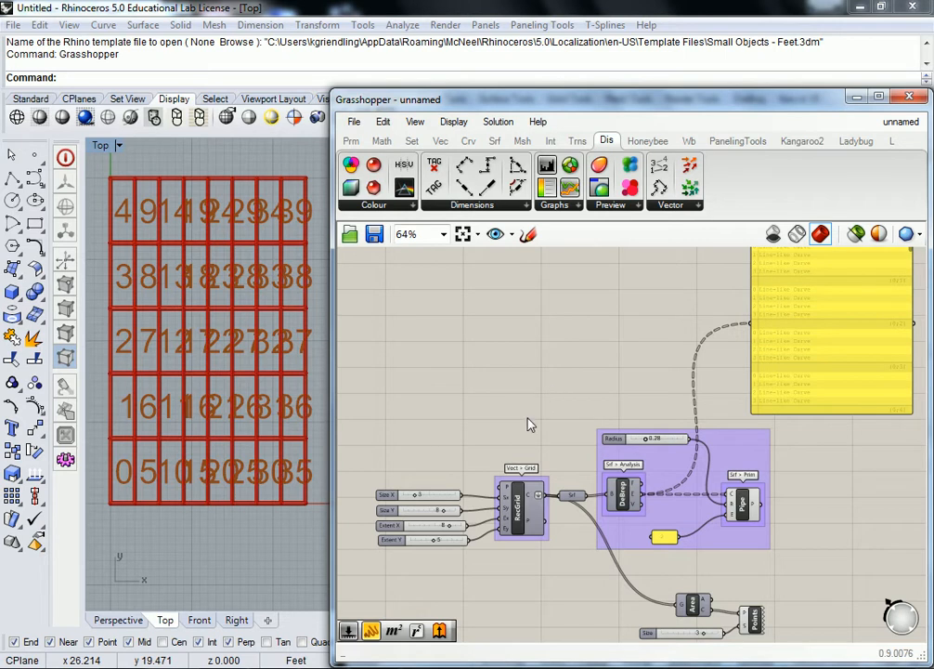
- Add a Construct Point component above the size sliders and wire its Pt output to RecGrid's P input
scroll(552, 401, "up", 2)
right_click_drag(363, 370, 464, 381)
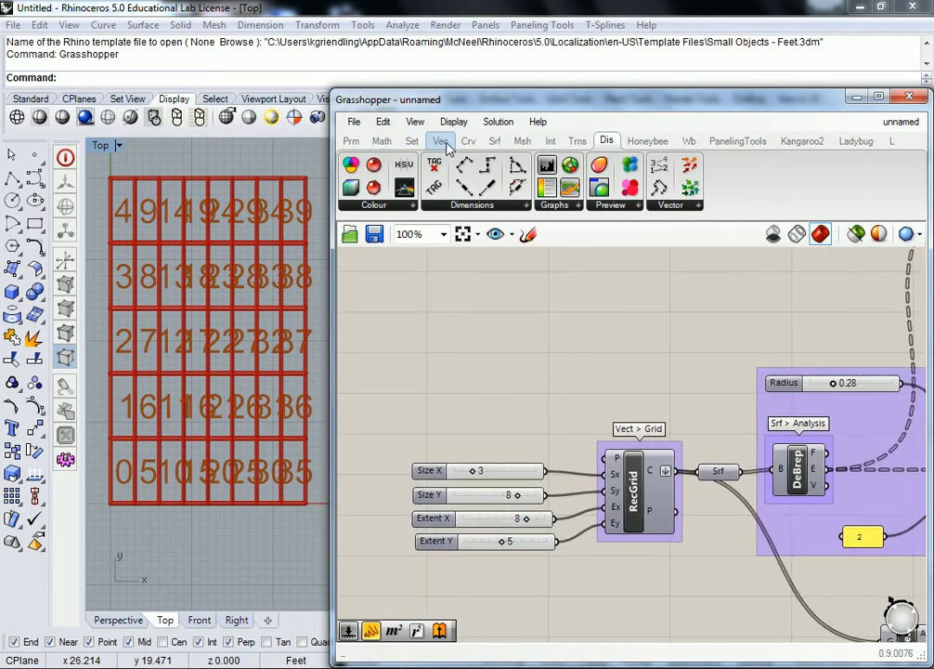
left_click(453, 144)
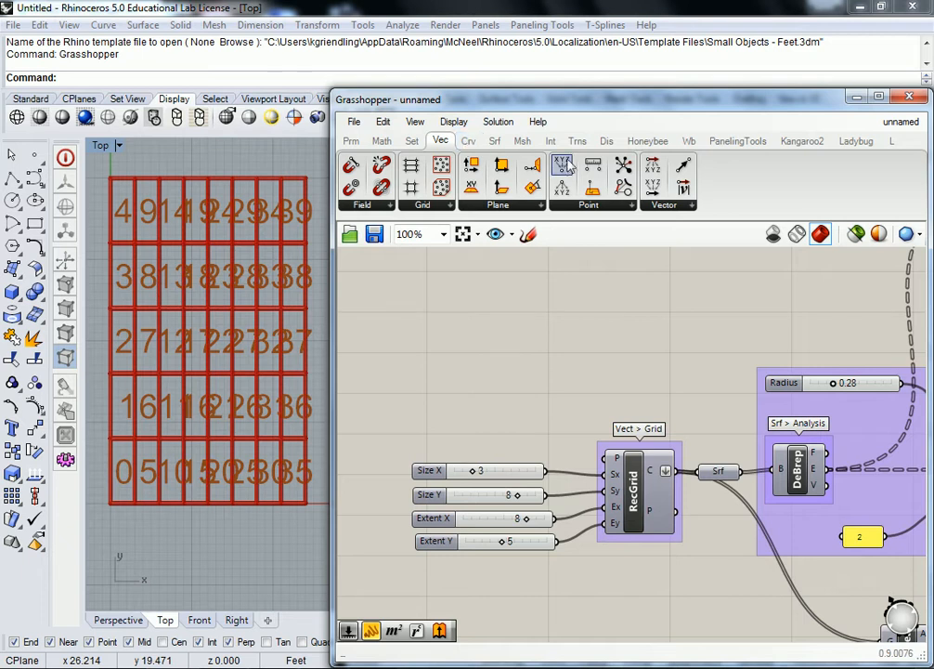
left_click_drag(561, 165, 604, 459)
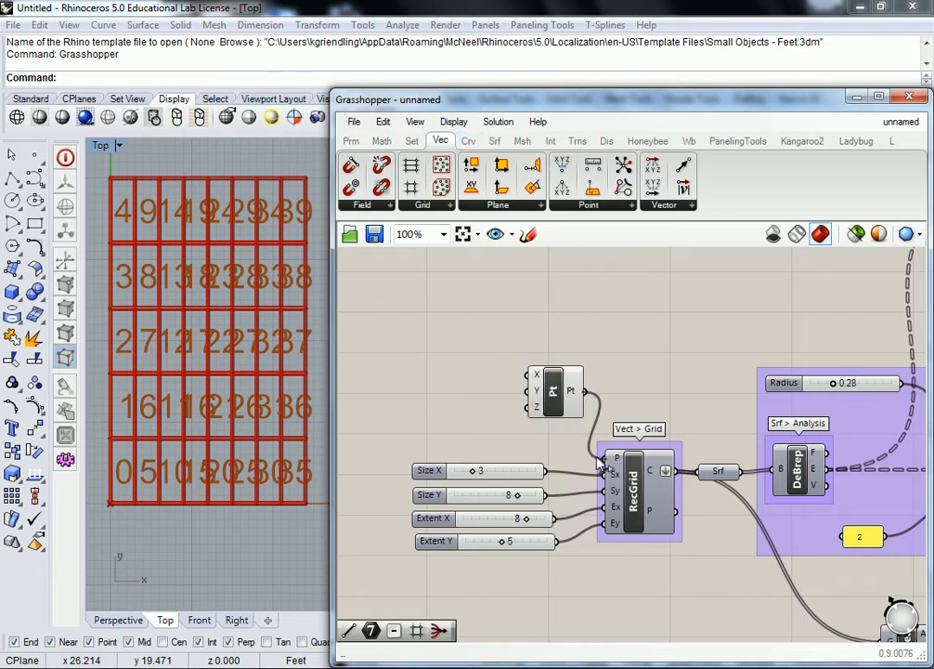
- Add a number slider from 0 to 10, connect it to the point's Z input and set it to 8
left_click(352, 142)
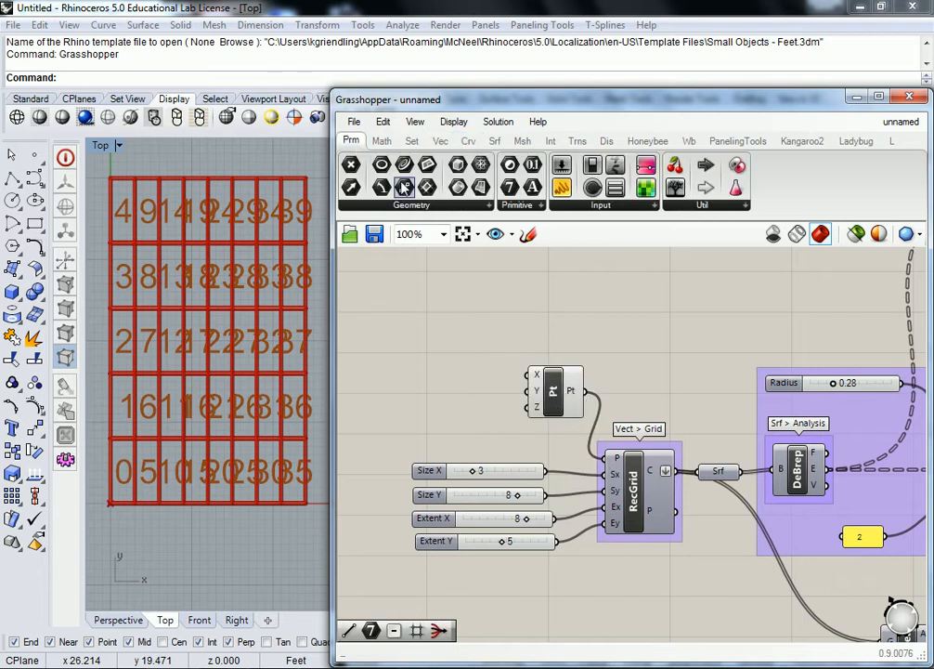
double_click(427, 363)
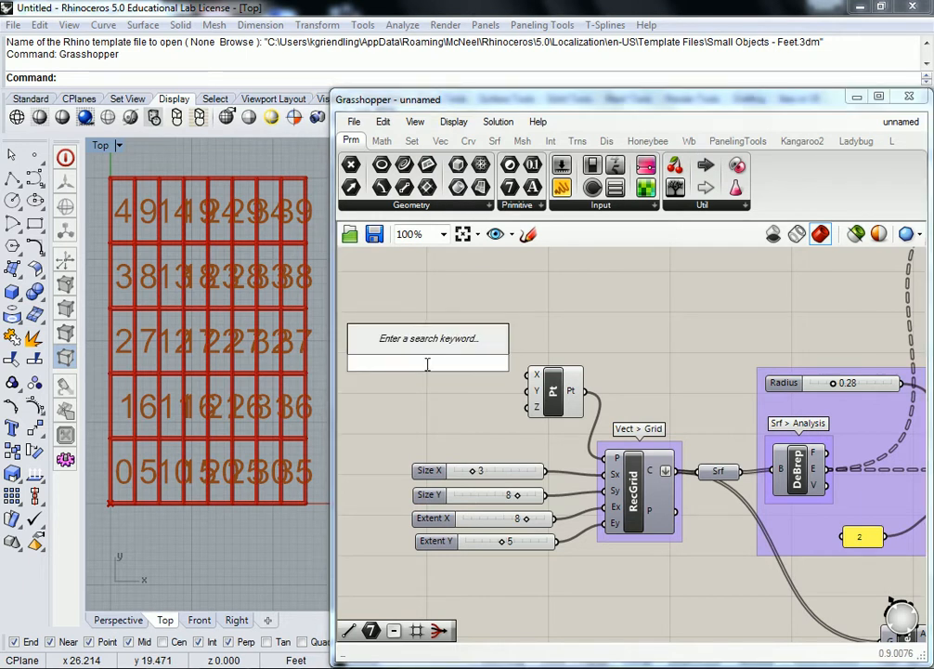
type("0<10")
key("Return")
left_click_drag(494, 362, 528, 406)
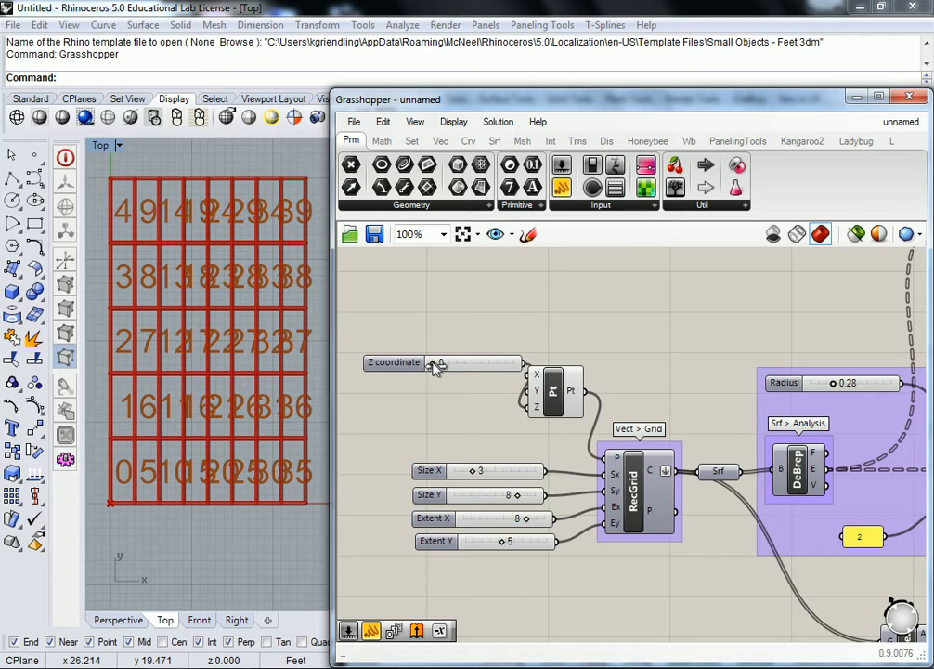
left_click_drag(435, 366, 497, 364)
left_click_drag(391, 365, 365, 370)
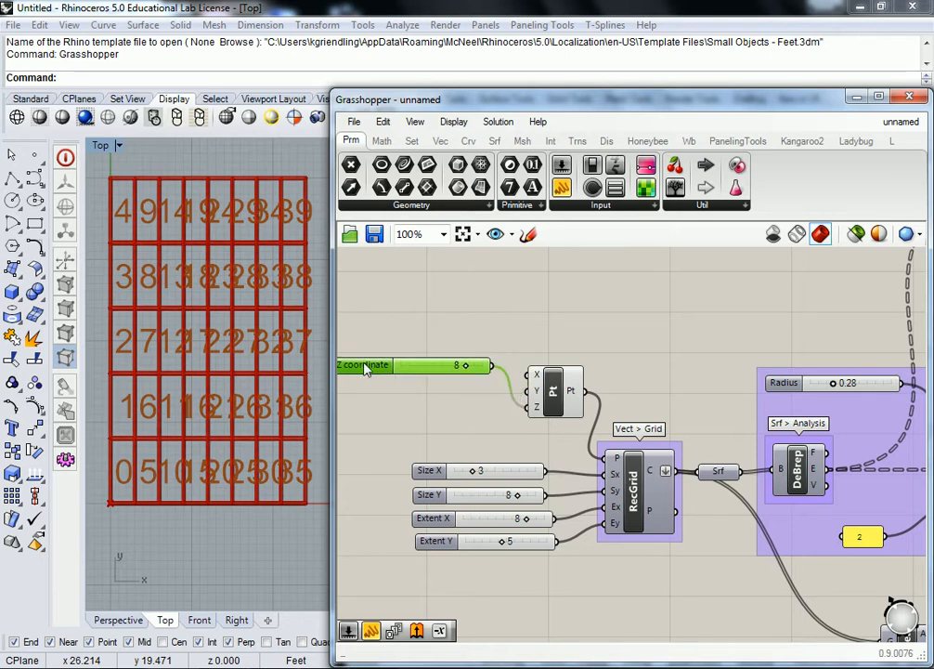
- Move the Grasshopper window aside, maximise Rhino's Perspective viewport and orbit to a low side view of the grid
double_click(102, 146)
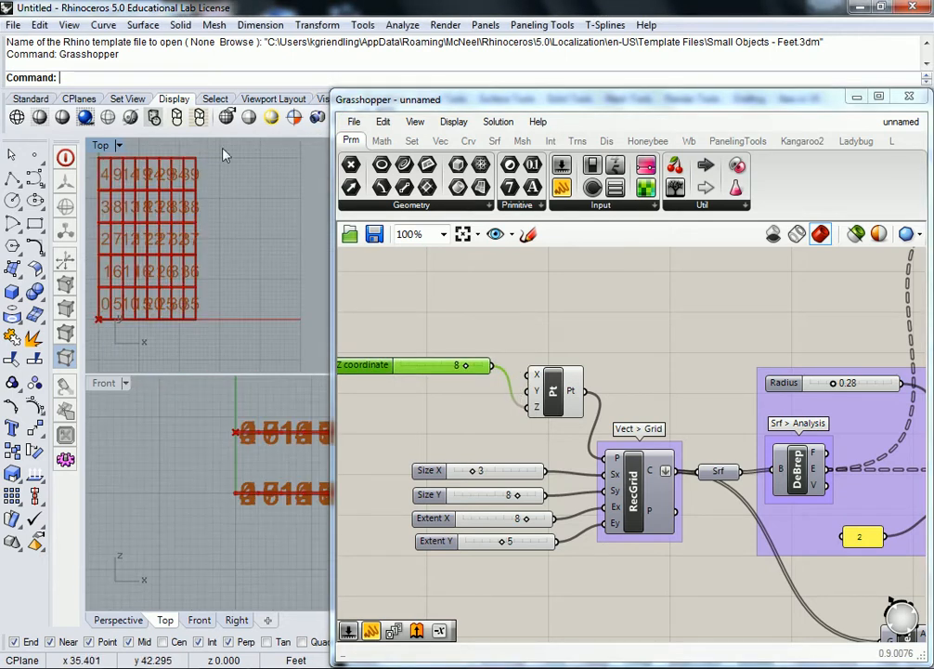
left_click_drag(332, 176, 544, 181)
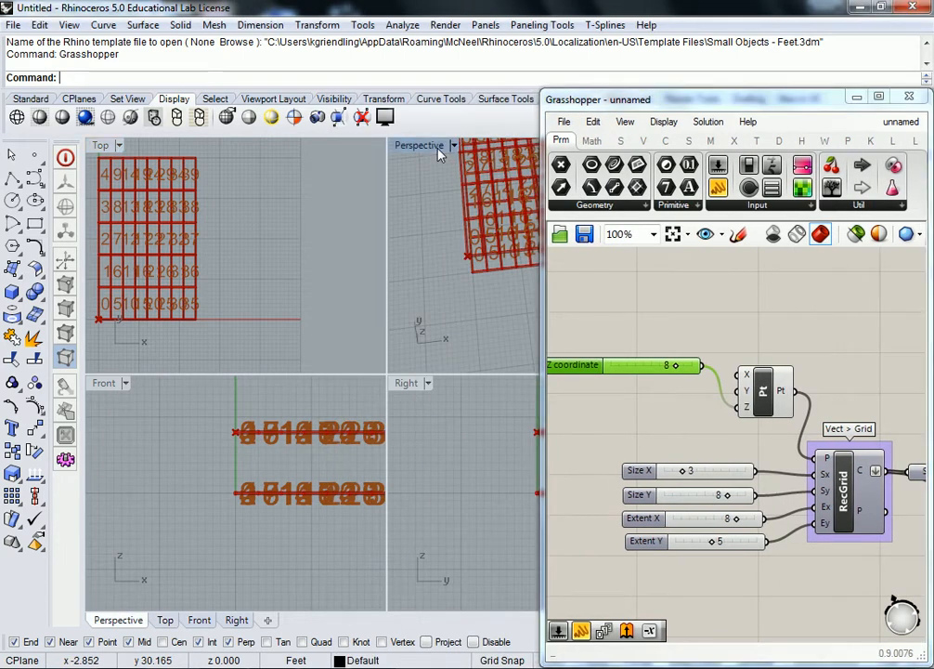
double_click(439, 148)
right_click_drag(437, 248, 415, 359)
- Inspect the panel of DeBrep's edge curves, with its branches, alongside the raised grid
scroll(692, 398, "down", 2)
right_click_drag(761, 350, 669, 321)
right_click_drag(864, 376, 678, 387)
scroll(678, 386, "down", 3)
scroll(691, 386, "up", 2)
scroll(692, 391, "up", 1)
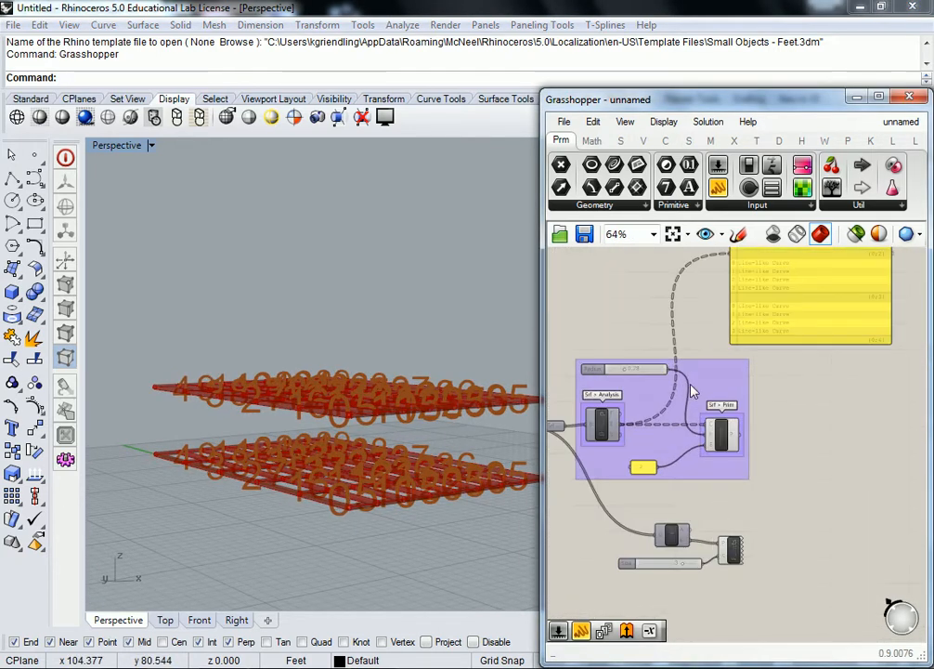
right_click_drag(809, 471, 784, 519)
scroll(780, 432, "down", 2)
scroll(806, 347, "up", 4)
right_click_drag(807, 347, 747, 397)
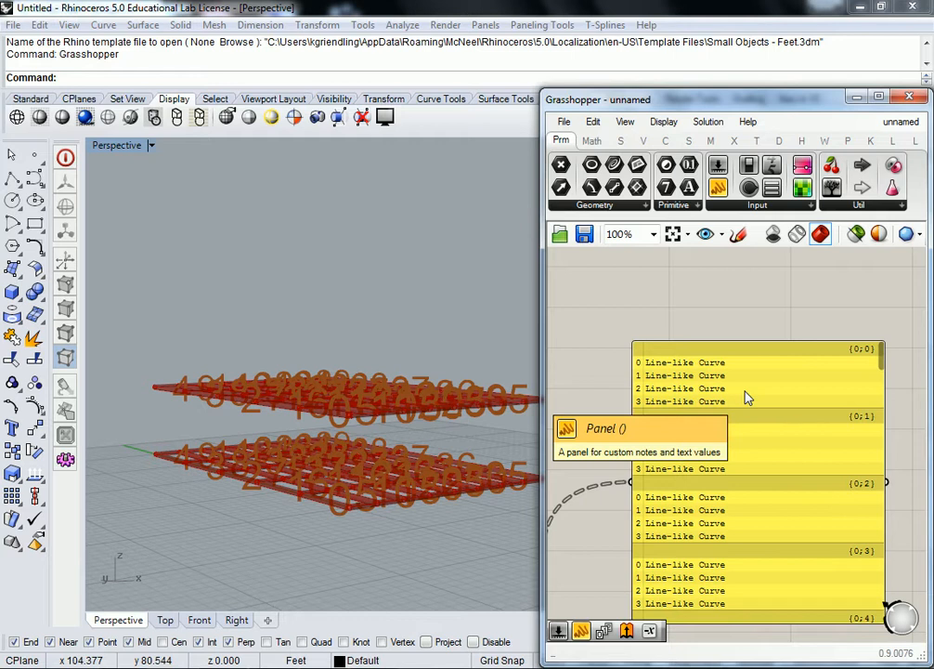
scroll(720, 301, "down", 2)
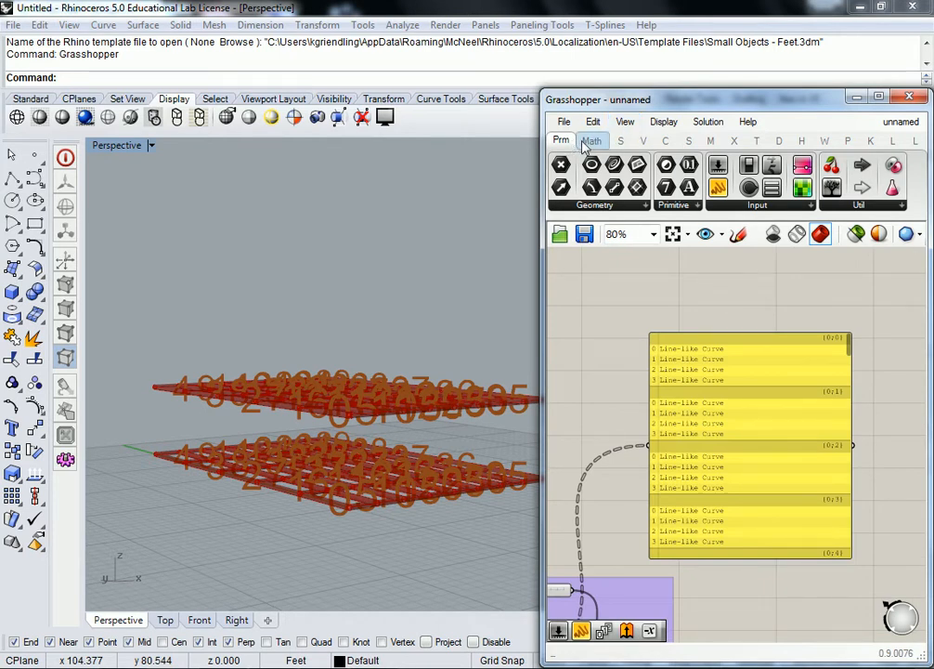
- Widen the Grasshopper window and turn off the preview of the raised grid's Points number tags
left_click_drag(542, 176, 345, 176)
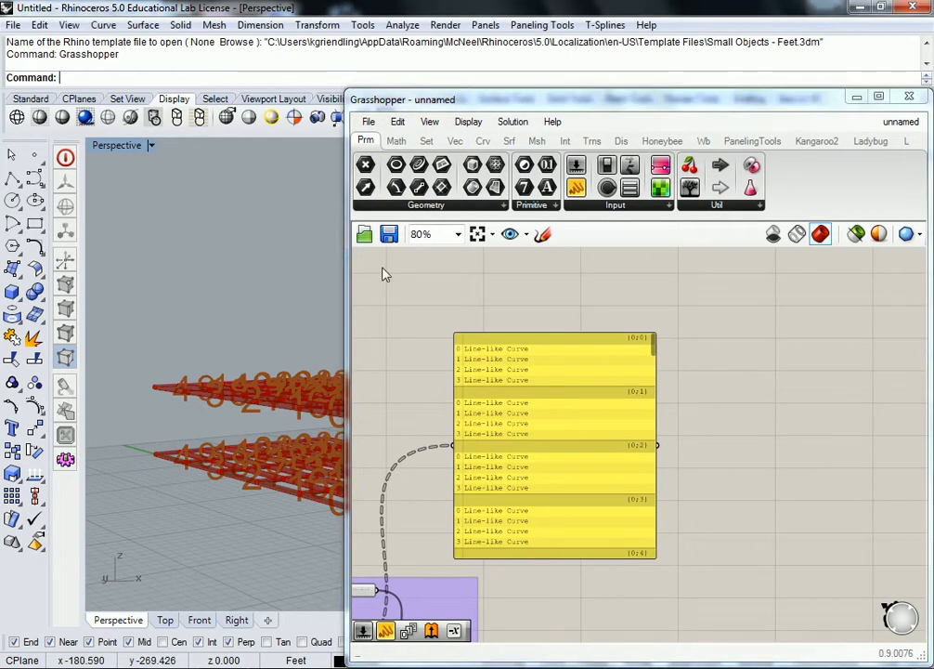
scroll(604, 297, "down", 2)
scroll(604, 299, "down", 5)
middle_click(601, 332)
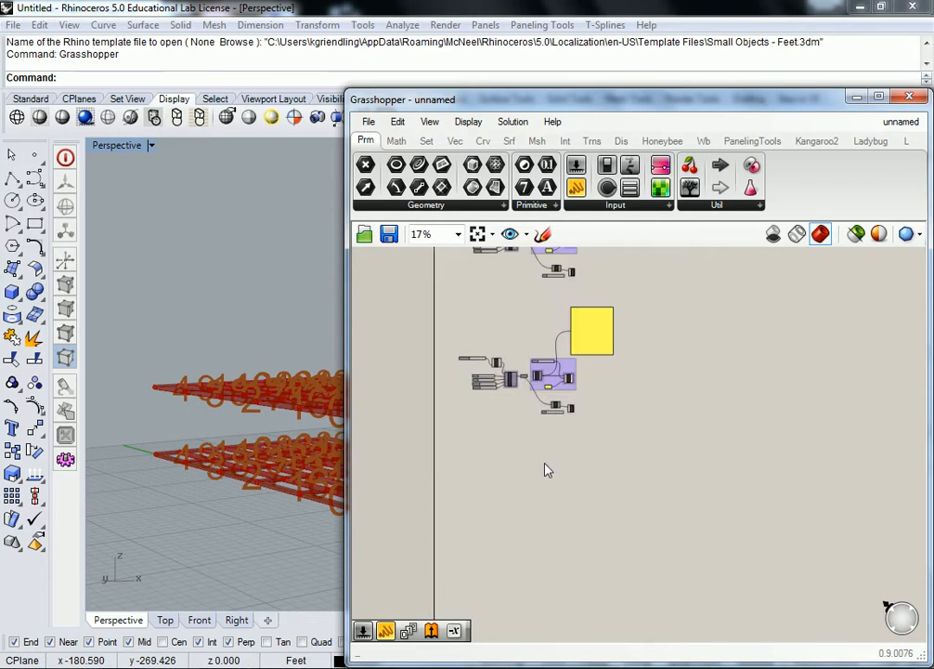
scroll(577, 426, "up", 7)
left_click_drag(577, 419, 463, 308)
right_click(522, 333)
left_click(558, 363)
left_click(592, 322)
- Turn off the preview of the original grid's Points number tags so only the piped edges are displayed
scroll(593, 321, "down", 5)
right_click_drag(594, 321, 590, 511)
scroll(532, 300, "up", 3)
left_click_drag(642, 334, 554, 278)
right_click(603, 295)
left_click(611, 266)
left_click_drag(628, 325, 583, 290)
right_click(605, 295)
left_click(632, 325)
left_click(642, 334)
right_click_drag(270, 344, 279, 367)
- Check the branch structure of DeBrep's edges output, and add a List Item component near the raised grid's pipe group
scroll(569, 364, "down", 2)
scroll(636, 407, "up", 3)
right_click_drag(596, 516, 655, 390)
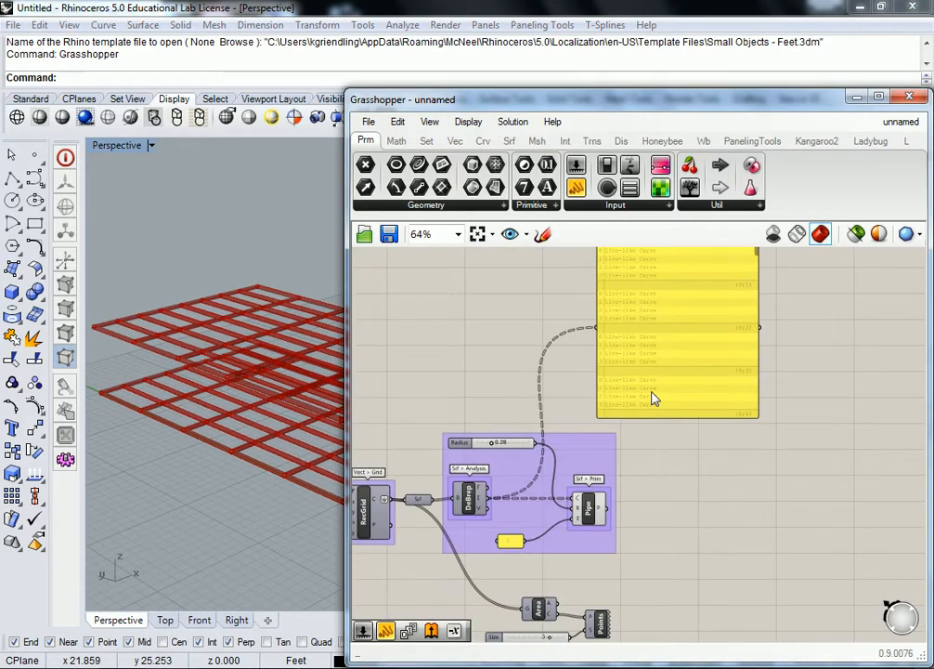
right_click_drag(472, 378, 565, 401)
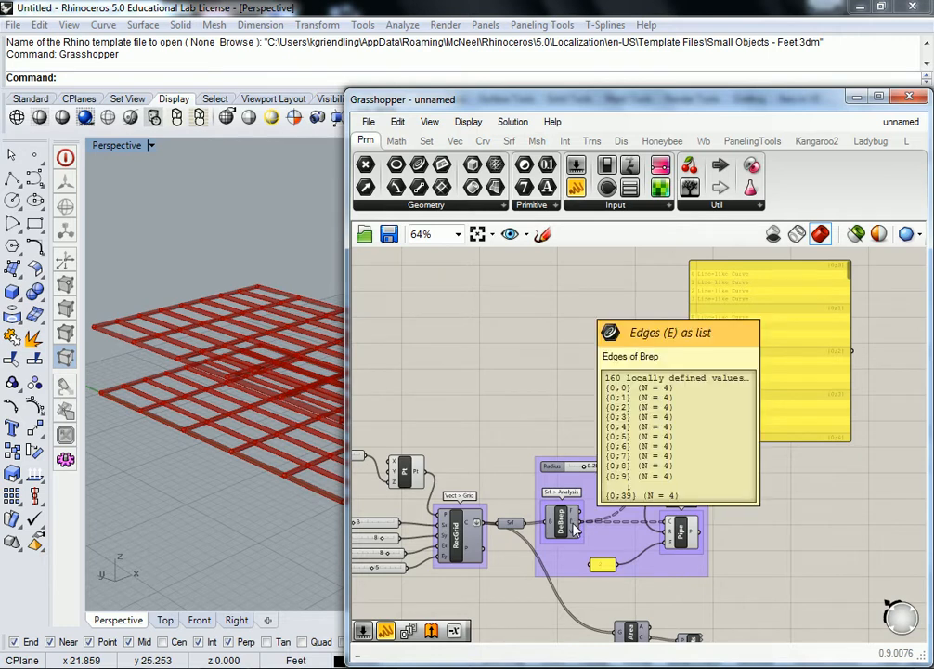
mouse_move(577, 526)
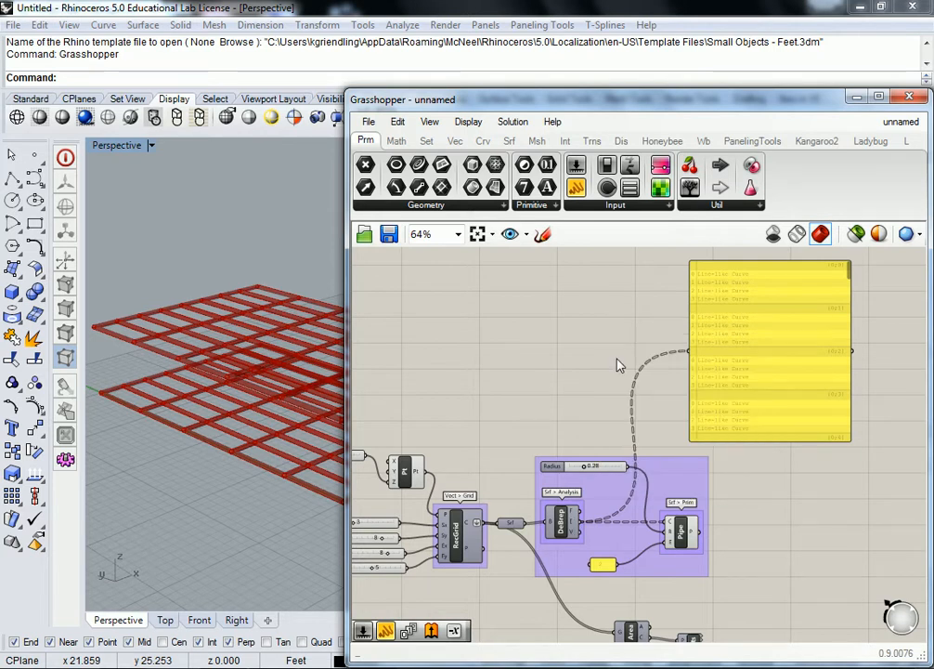
left_click(429, 144)
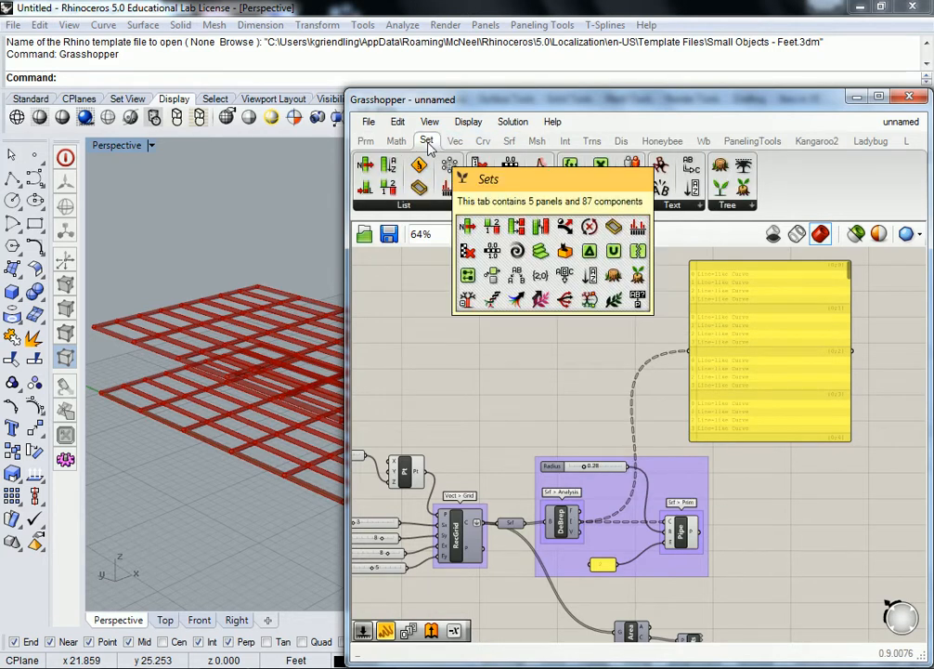
left_click(446, 208)
left_click_drag(396, 258, 766, 483)
right_click_drag(794, 504, 672, 475)
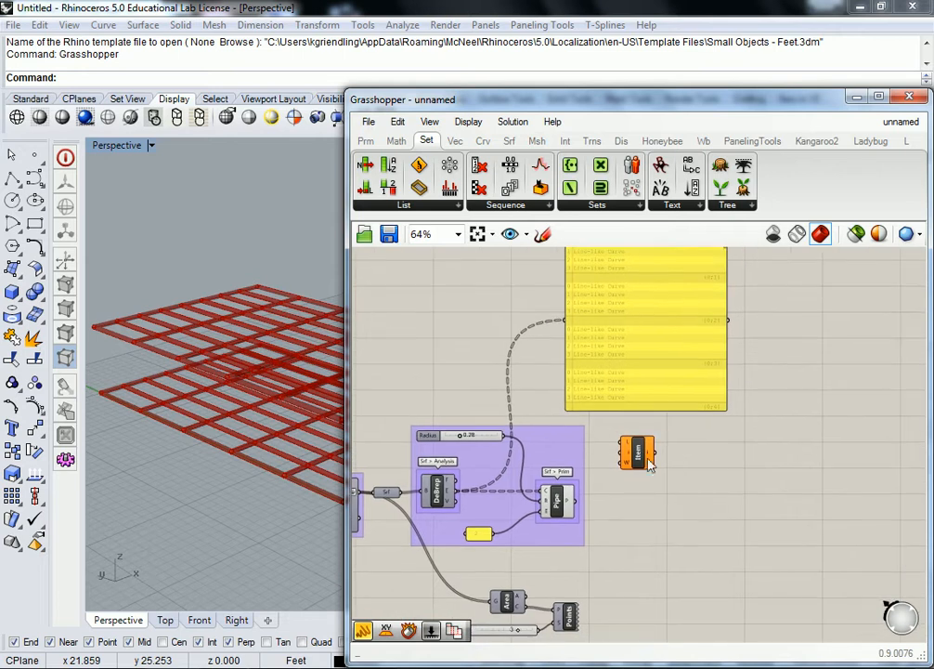
- Wire the raised grid's DeBrep edges to the List Item's L input, move the component clear of the group and delete the edge panel
left_click_drag(634, 453, 501, 315)
left_click_drag(454, 488, 481, 308)
right_click_drag(488, 279, 507, 327)
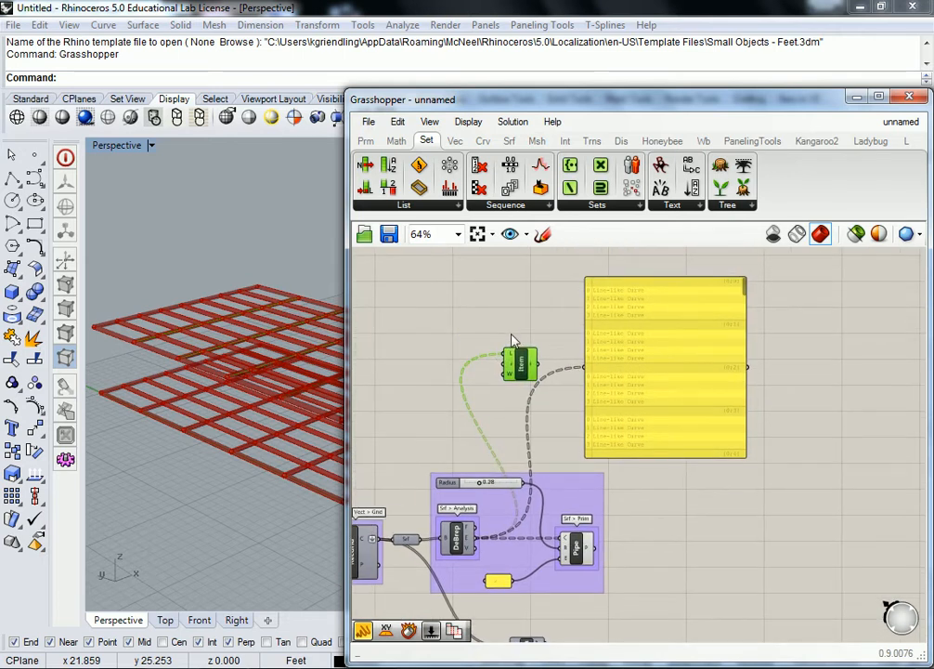
right_click_drag(566, 335, 551, 376)
left_click_drag(505, 405, 849, 448)
left_click(667, 369)
key("Delete")
scroll(674, 356, "down", 3)
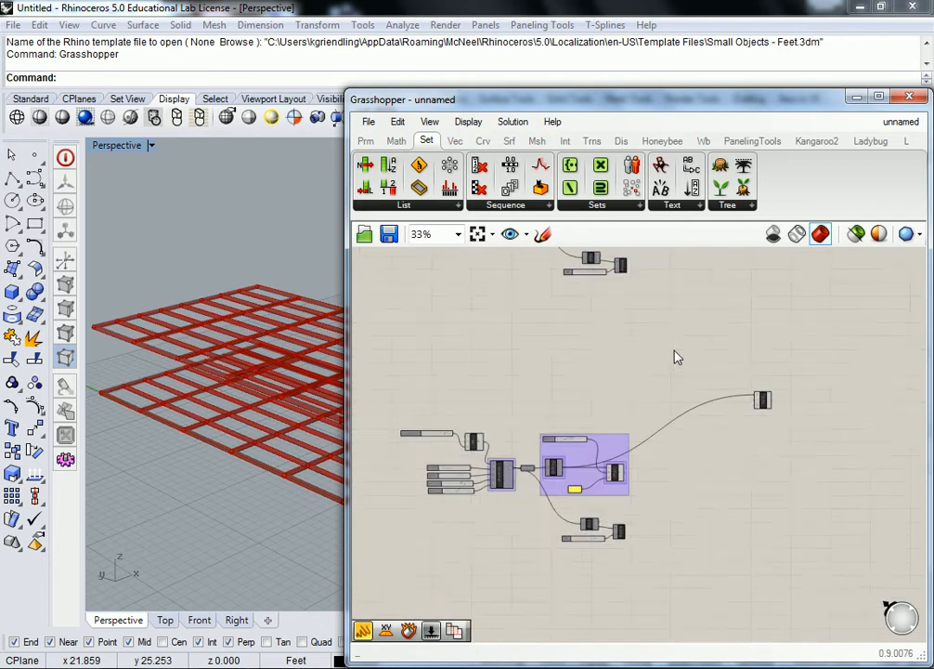
- Add a number slider from 0 to 20 and connect it to the List Item's index input
scroll(708, 386, "up", 3)
double_click(682, 412)
type("0")
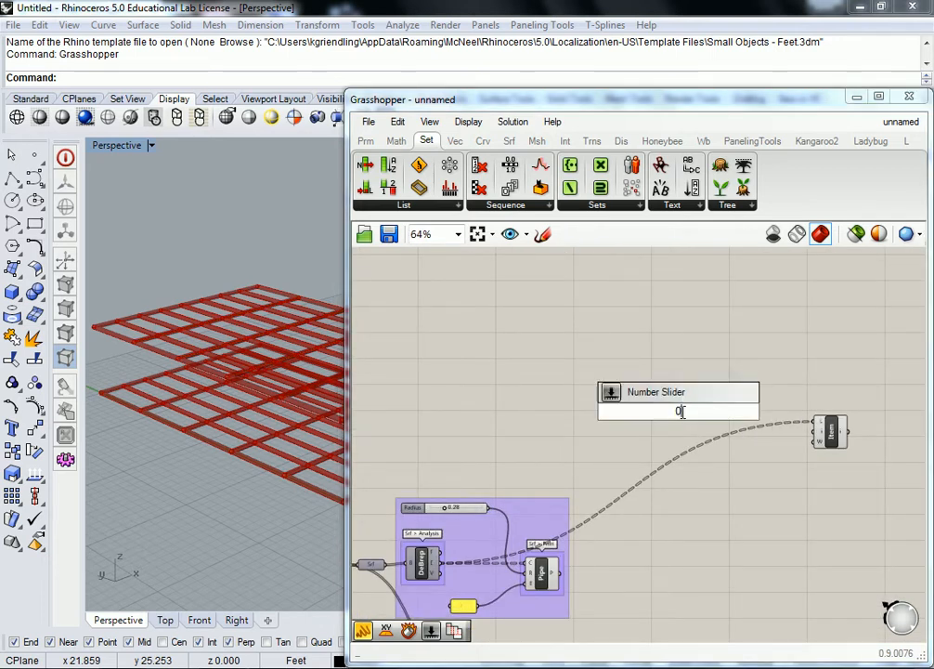
type("<20")
key("Return")
left_click_drag(723, 412, 817, 425)
- Duplicate the List Item above the first, feed its L input from the original grid's DeBrep edges and place the shared index slider between both
scroll(803, 404, "down", 2)
right_click_drag(724, 374, 721, 435)
left_click_drag(776, 486, 734, 431)
left_click(664, 365)
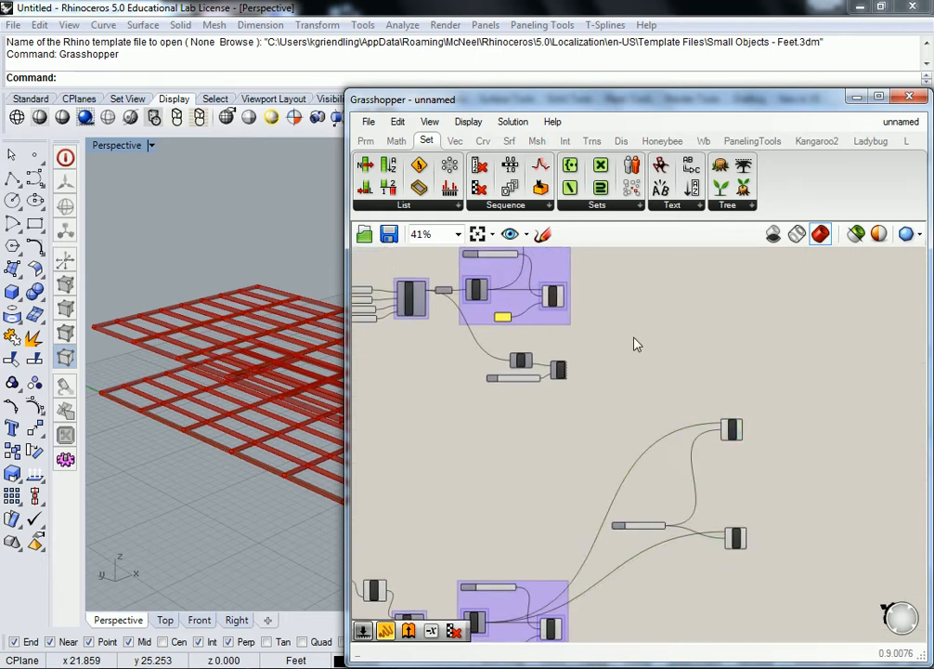
scroll(550, 303, "up", 3)
left_click_drag(429, 277, 882, 536)
scroll(680, 505, "up", 3)
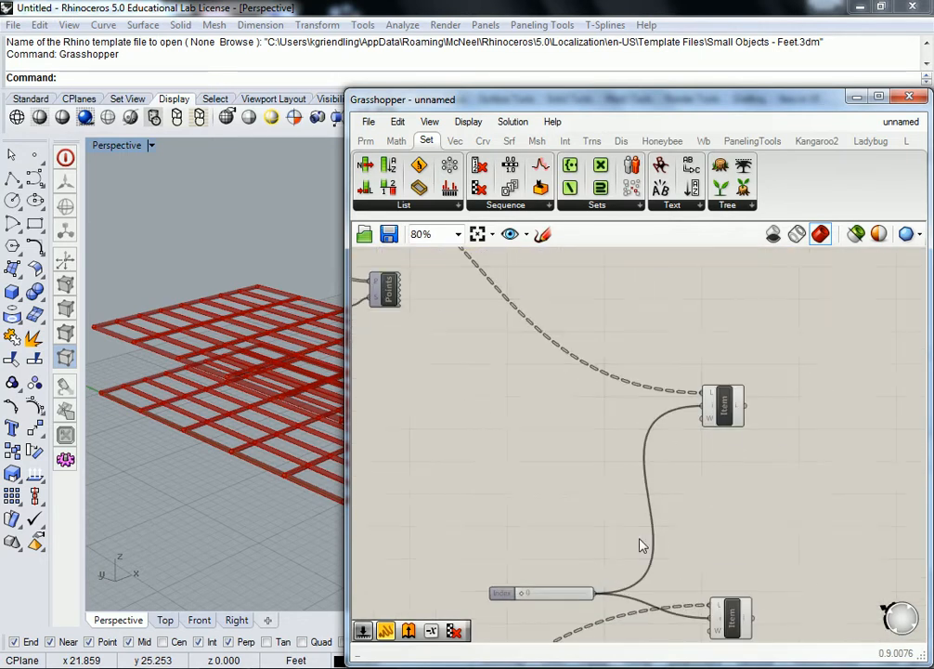
left_click_drag(495, 598, 497, 508)
left_click(738, 500)
- Add a Loft component beside the List Items and wire both item outputs into its C input
scroll(650, 390, "down", 1)
left_click(509, 141)
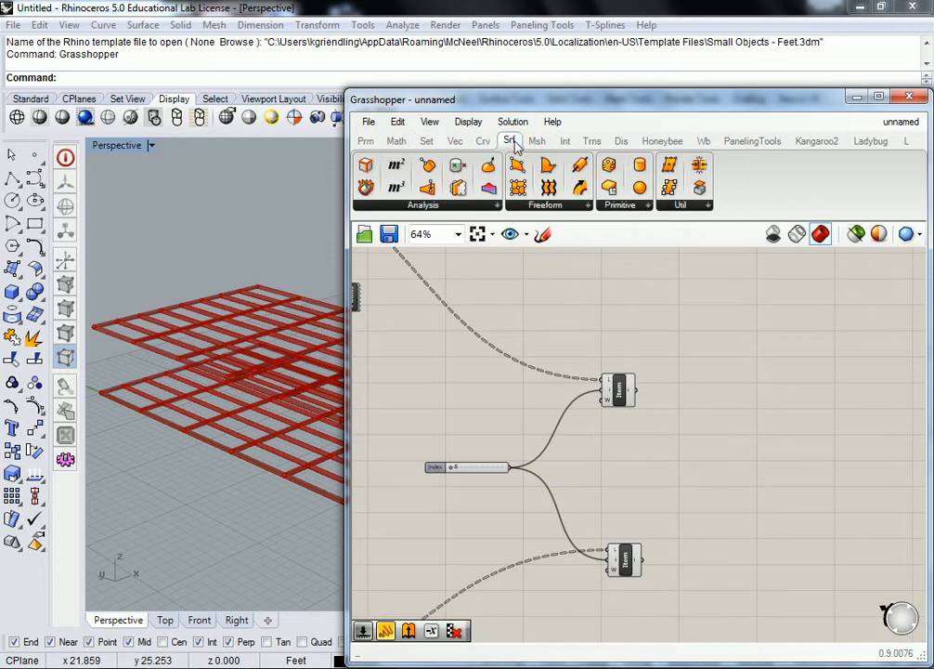
left_click(553, 205)
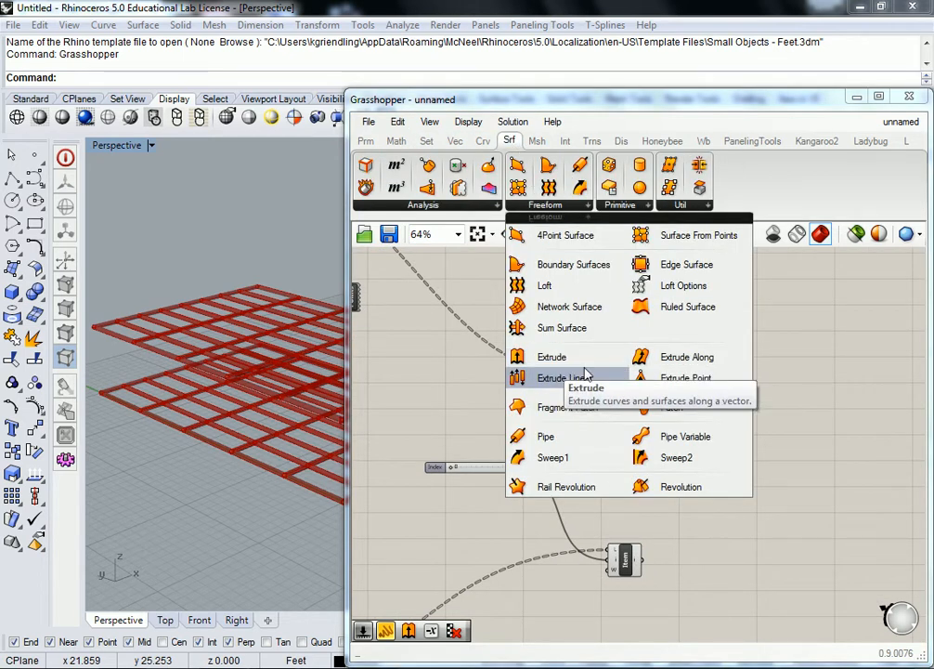
left_click_drag(561, 291, 714, 490)
scroll(647, 409, "up", 2)
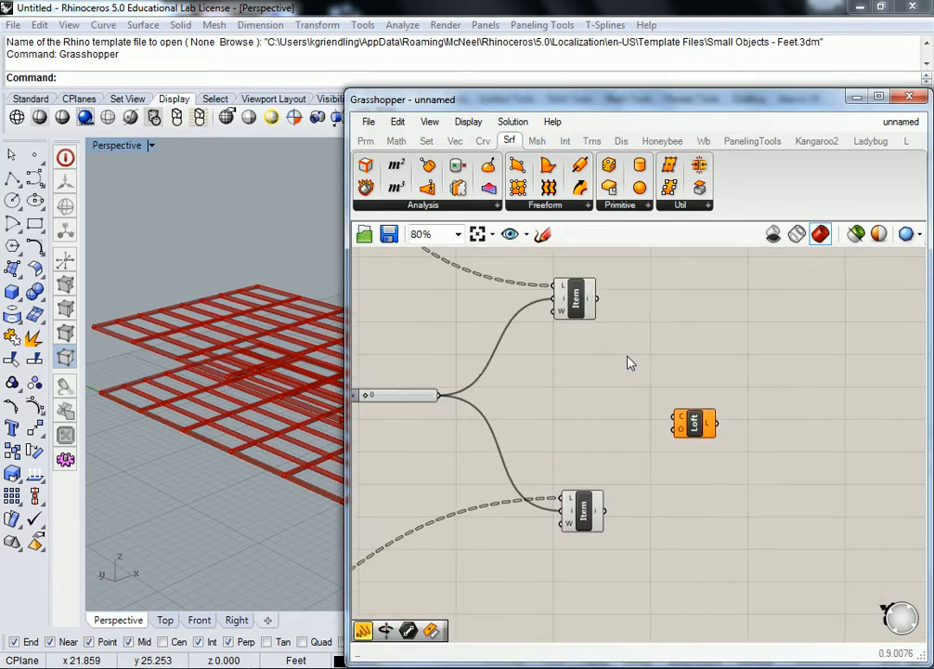
left_click_drag(598, 299, 675, 416)
left_click_drag(604, 510, 675, 417)
- Set the index slider to 1 and examine the lofted walls between the two grids from different angles
mouse_move(255, 338)
right_mouse_down()
mouse_move(298, 403)
mouse_move(245, 323)
mouse_move(269, 363)
mouse_move(247, 360)
mouse_move(281, 349)
mouse_move(267, 347)
right_mouse_up()
right_click_drag(452, 343, 478, 345)
mouse_move(276, 326)
right_mouse_down()
mouse_move(268, 370)
mouse_move(246, 298)
mouse_move(221, 357)
mouse_move(247, 372)
mouse_move(273, 317)
right_mouse_up()
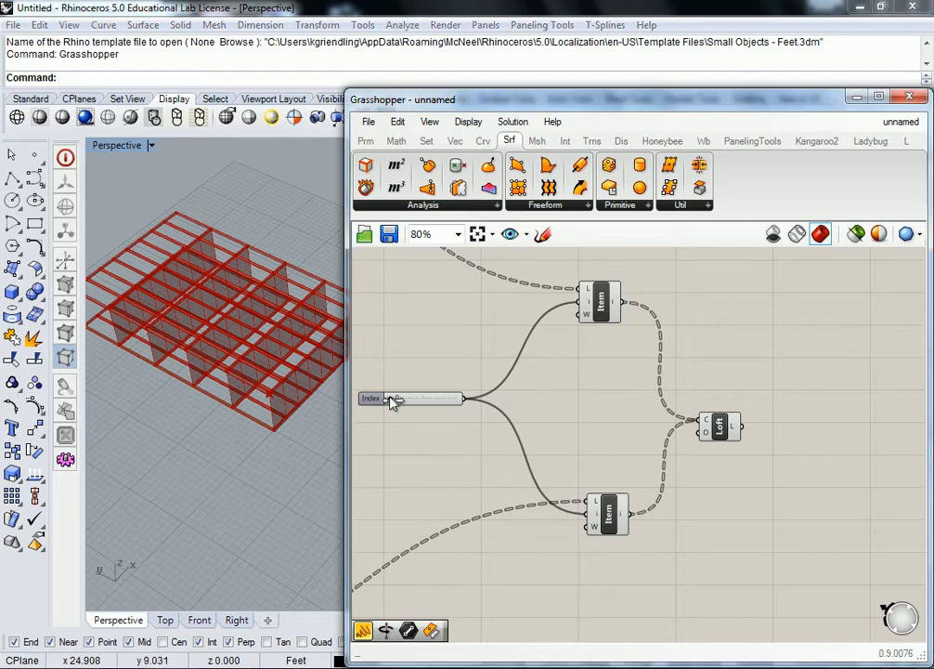
left_click_drag(398, 399, 392, 401)
right_click_drag(206, 317, 435, 436)
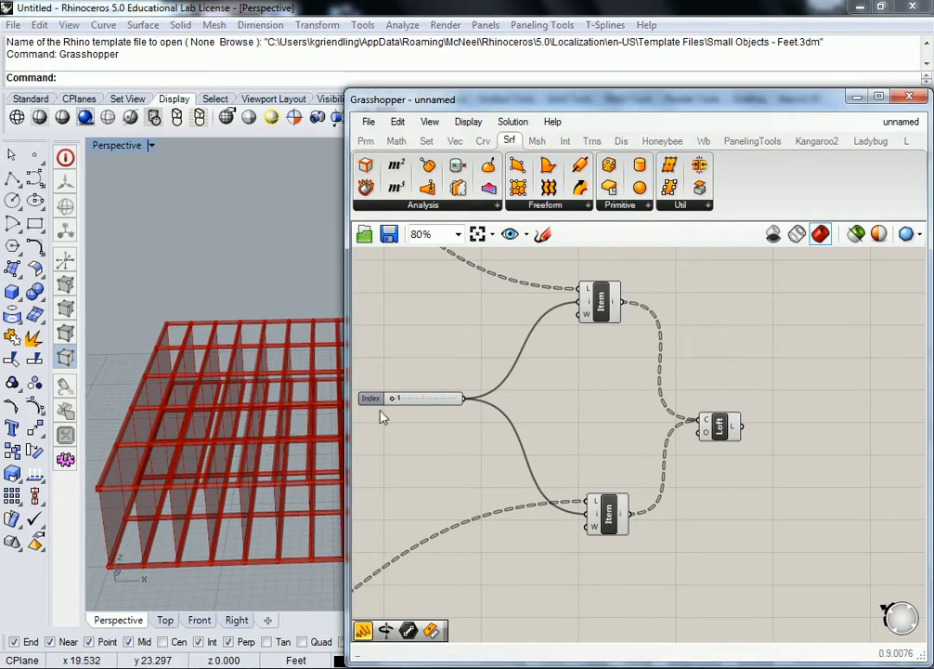
left_click_drag(394, 402, 397, 402)
right_click_drag(444, 350, 573, 363)
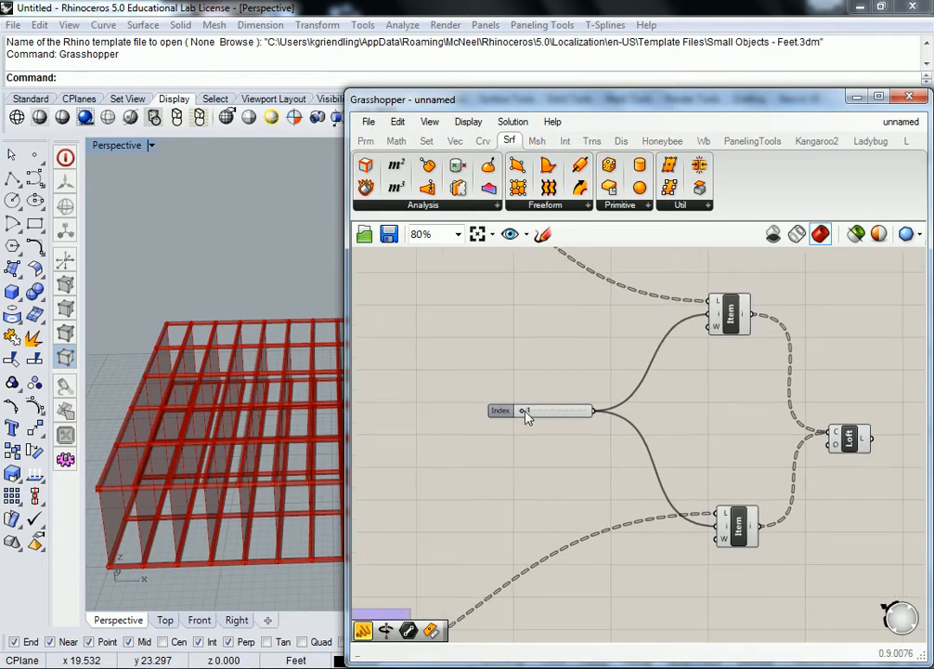
- Replace the index slider with one from 0 to 5 and connect it to the index inputs of both List Items
mouse_move(527, 418)
left_click(506, 411)
key("Delete")
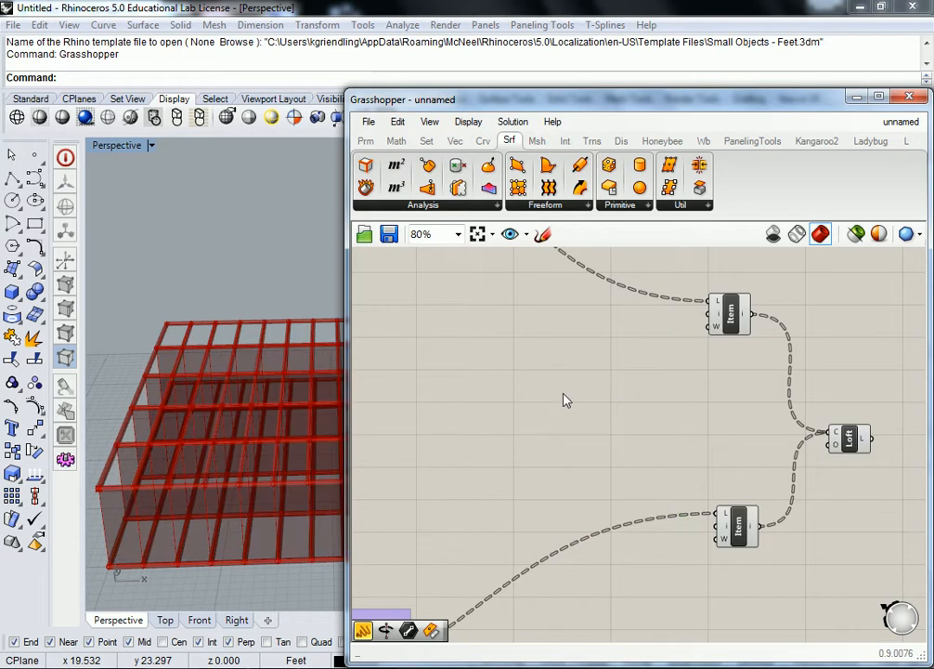
double_click(563, 398)
type("0<5")
key("Return")
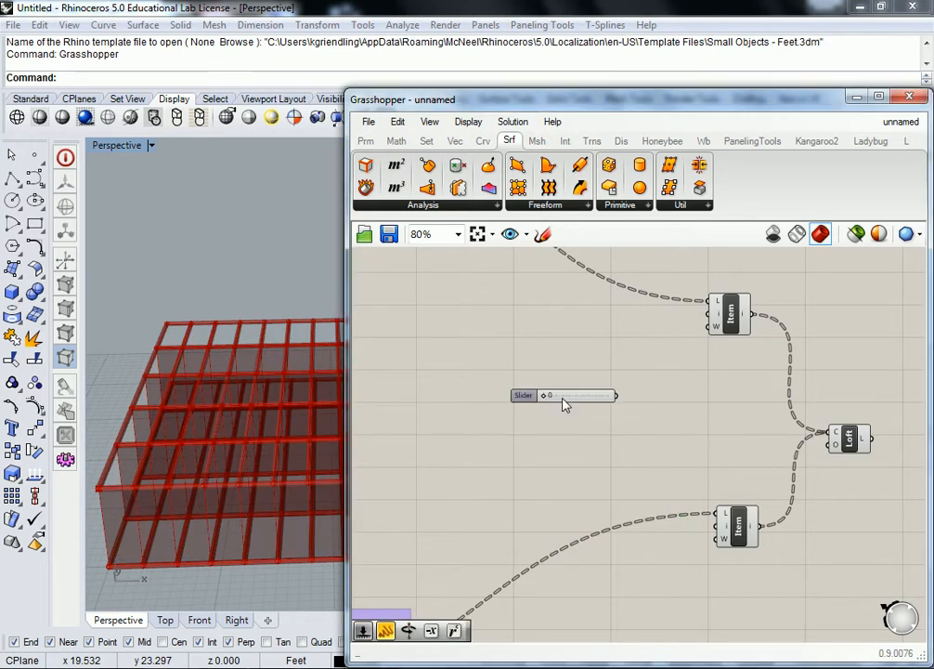
left_click_drag(615, 397, 716, 316)
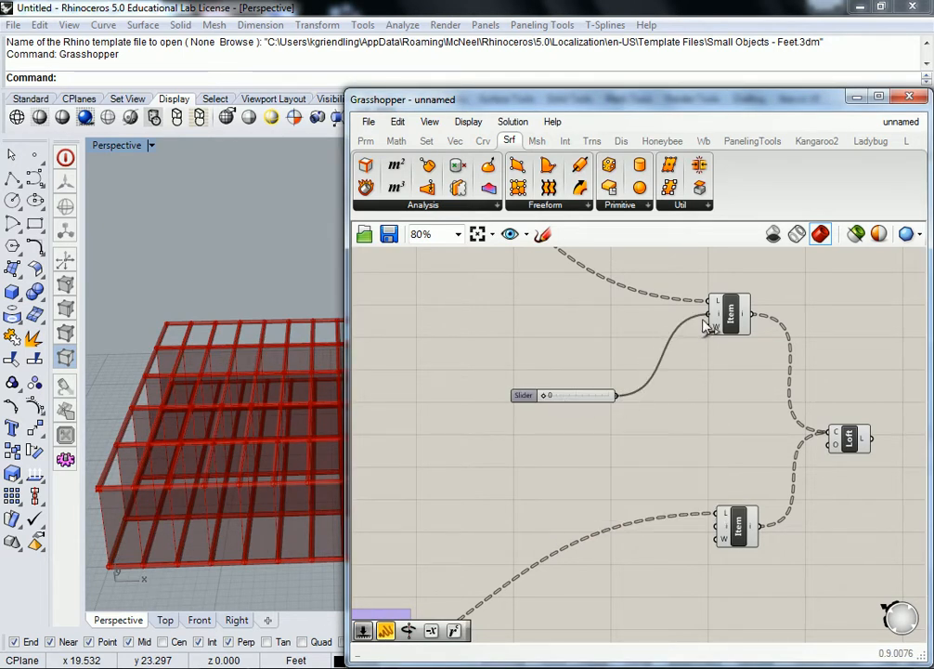
left_click_drag(617, 397, 726, 523)
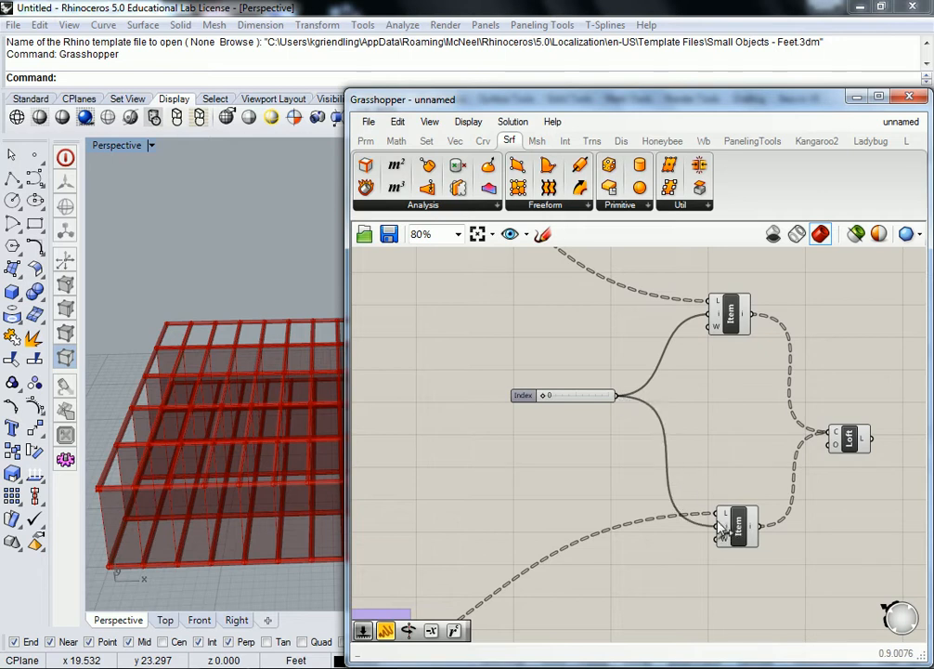
- View the lofted walls from a higher angle and set the index slider to 3
right_click_drag(183, 369, 182, 462)
left_click_drag(547, 396, 587, 400)
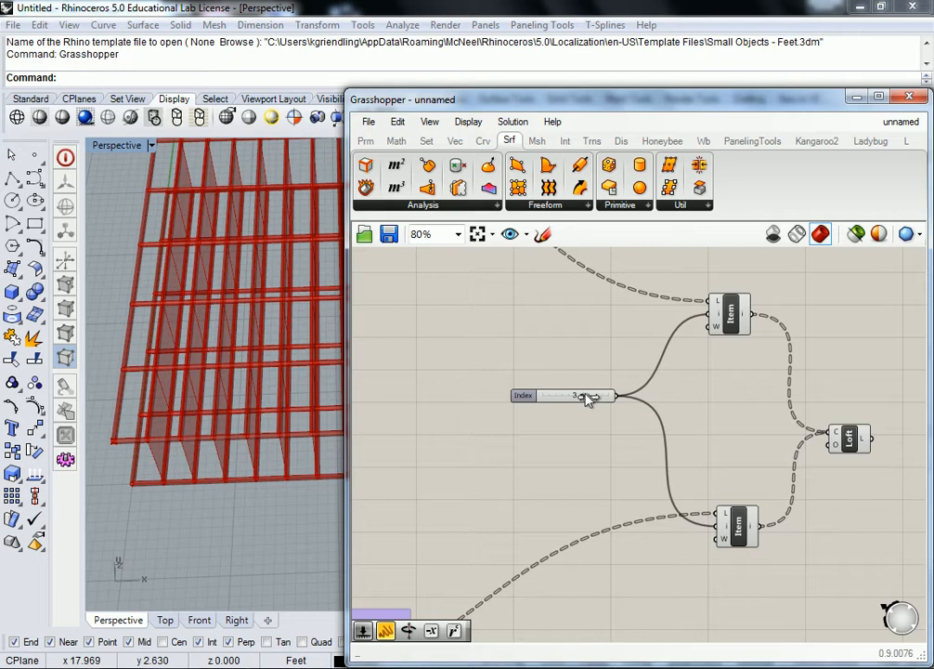
left_click_drag(582, 398, 581, 399)
- Group the index slider, both List Items and the Loft component
scroll(592, 324, "down", 5)
right_click_drag(608, 325, 623, 377)
left_click_drag(789, 338, 575, 502)
key("ctrl+g")
left_click(526, 392)
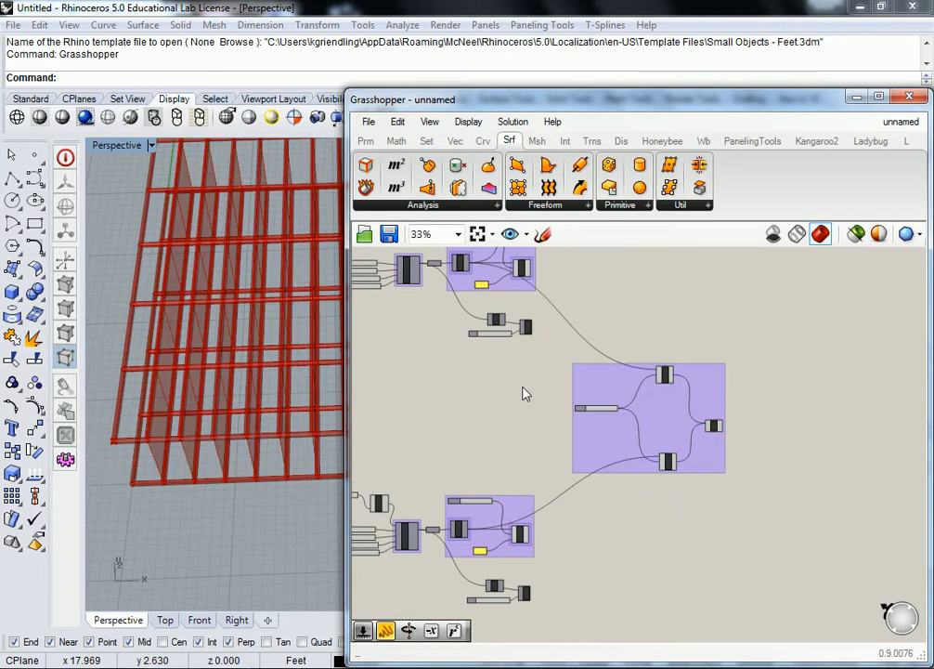
- Shrink the Grasshopper window to examine the lofted walls in the Perspective view, and widen it again to review the loft group
right_click_drag(526, 392, 588, 392)
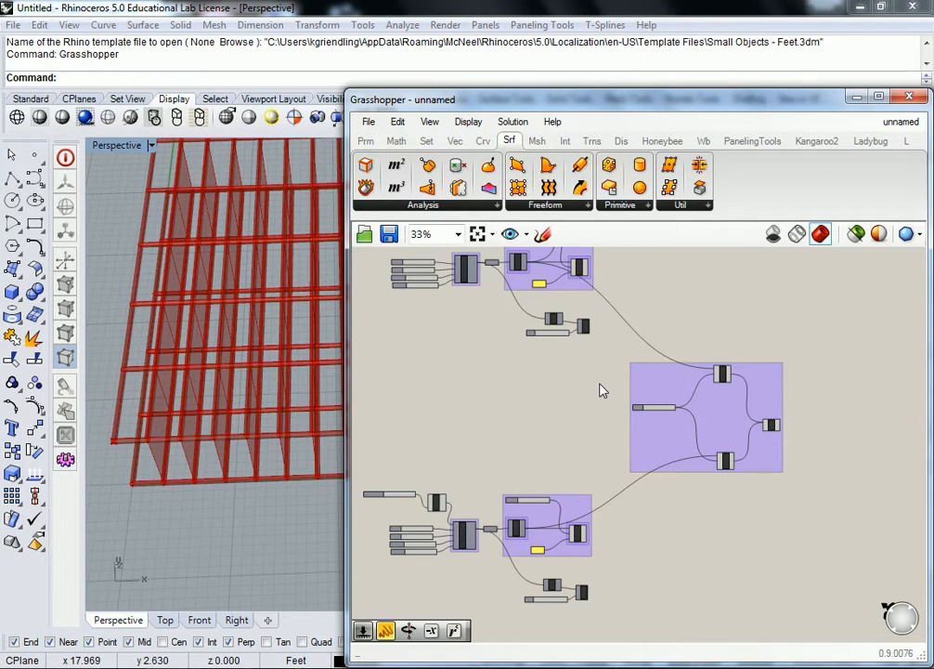
scroll(685, 336, "up", 3)
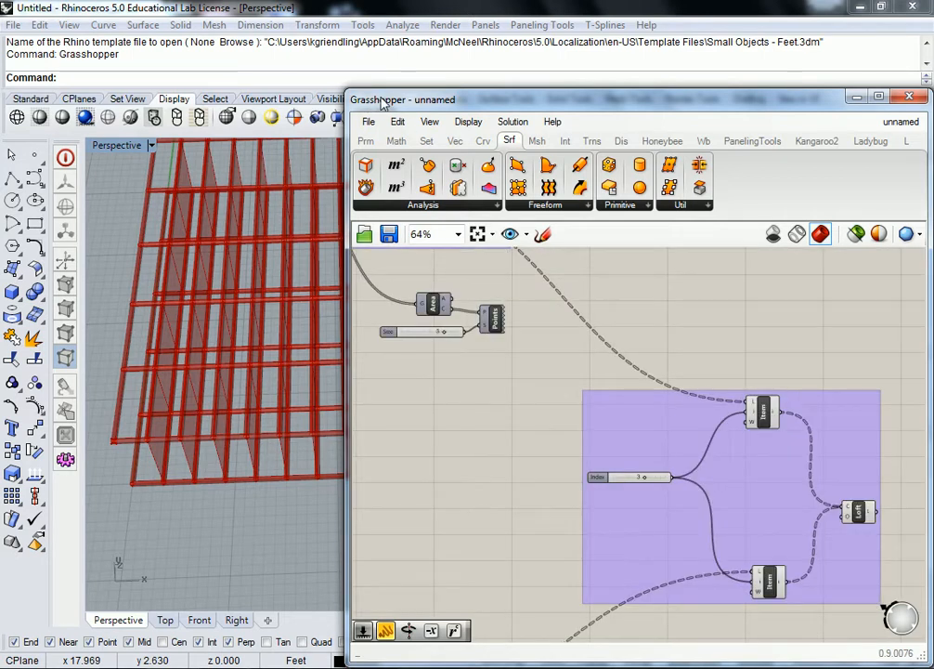
left_click_drag(361, 96, 630, 229)
right_click_drag(460, 302, 341, 271)
scroll(774, 477, "down", 5)
scroll(749, 465, "up", 1)
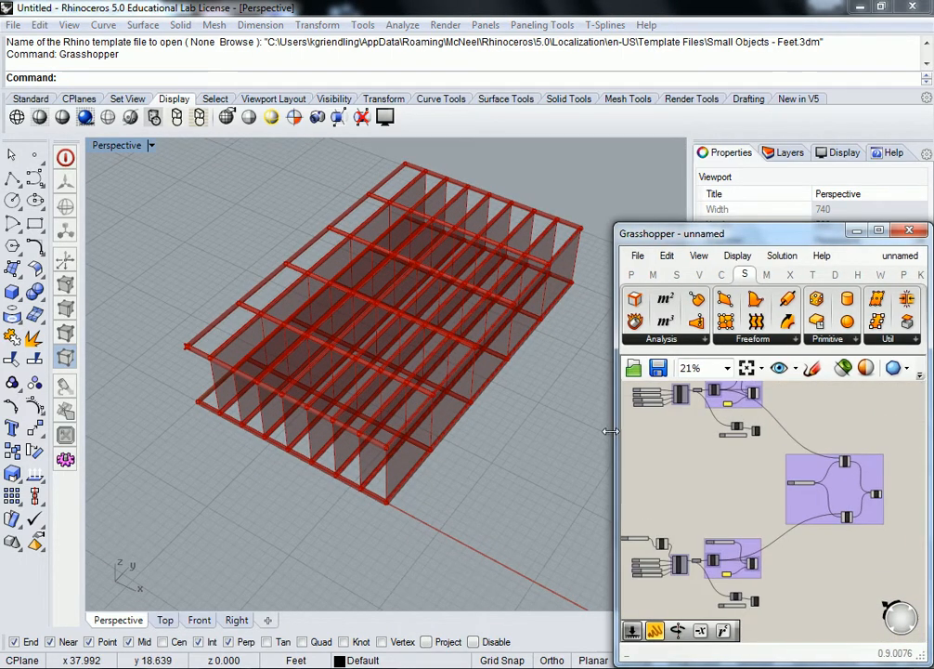
left_click_drag(616, 431, 267, 431)
scroll(566, 446, "up", 2)
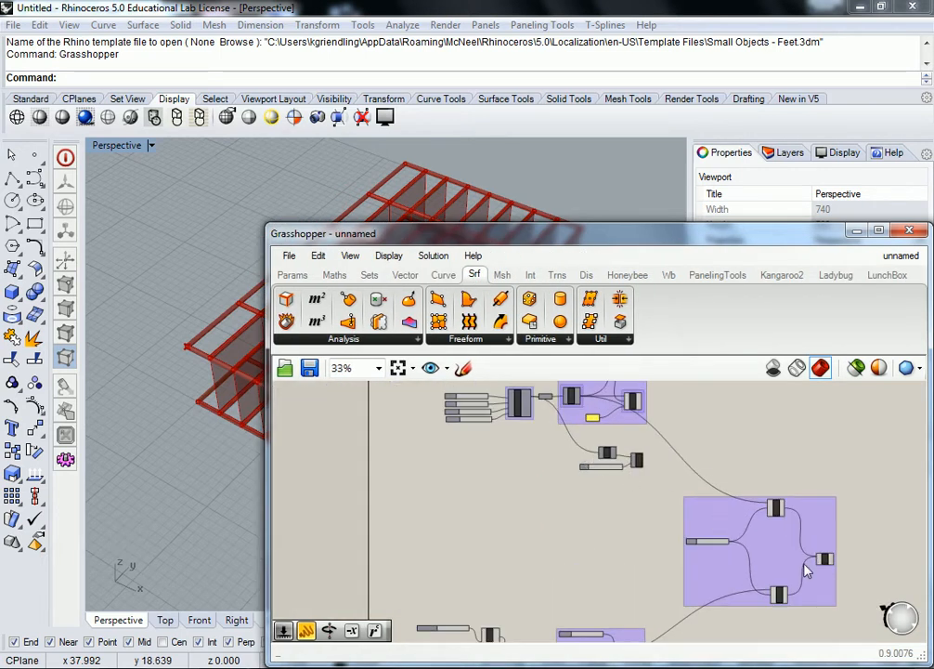
scroll(706, 520, "up", 3)
right_click_drag(722, 506, 716, 501)
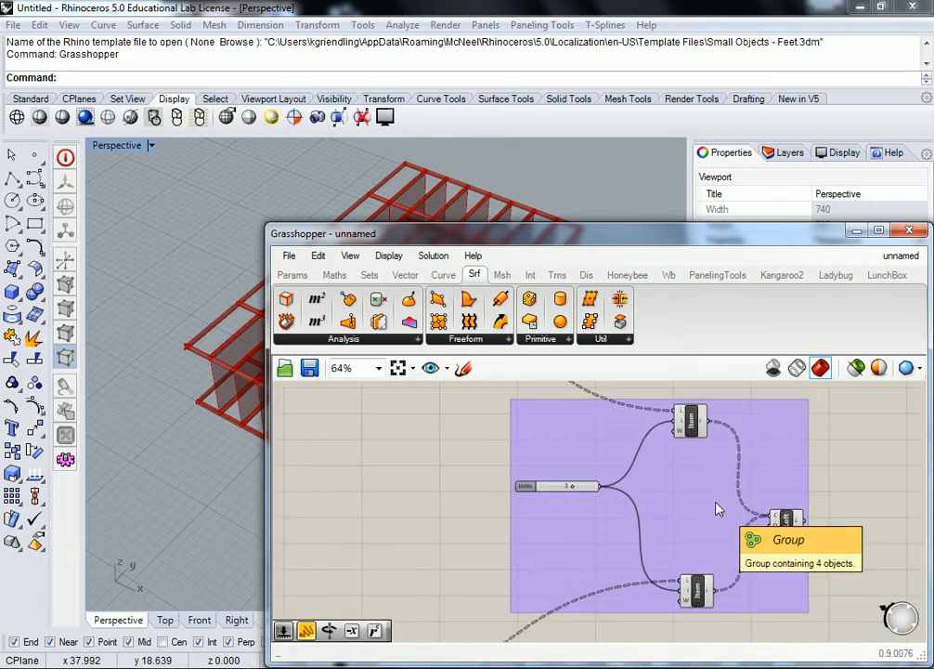